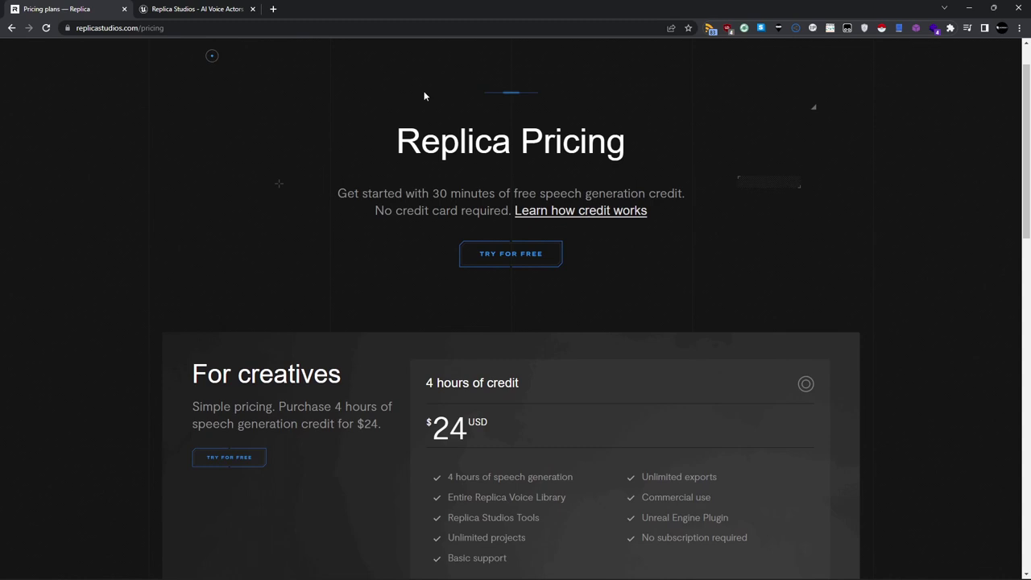
Review the creative, business and enterprise plans on the Replica pricing page, plus the Replica Studios plugin page on the Unreal Engine Marketplace
scroll(423, 96, "down", 1)
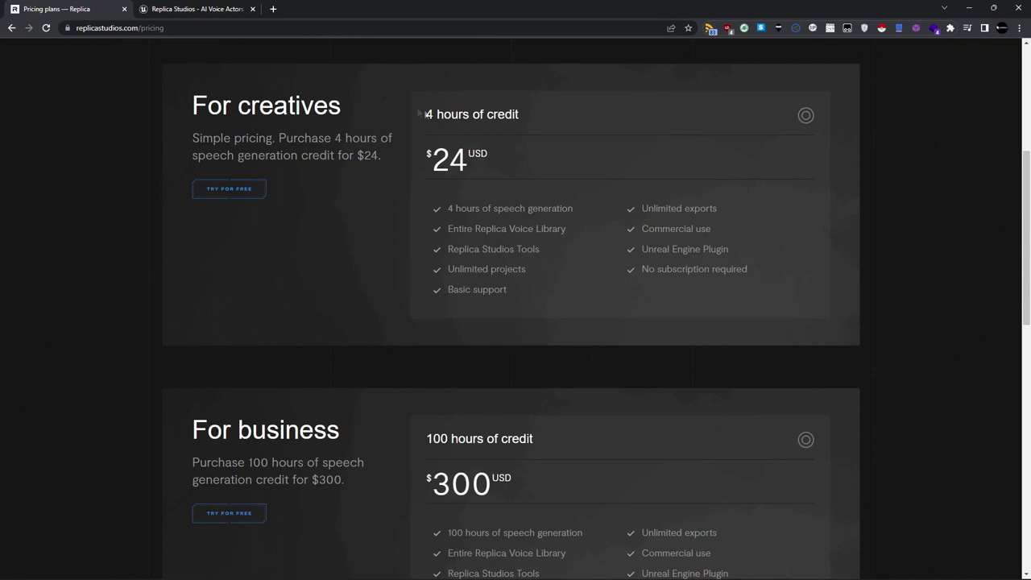
scroll(433, 116, "down", 3)
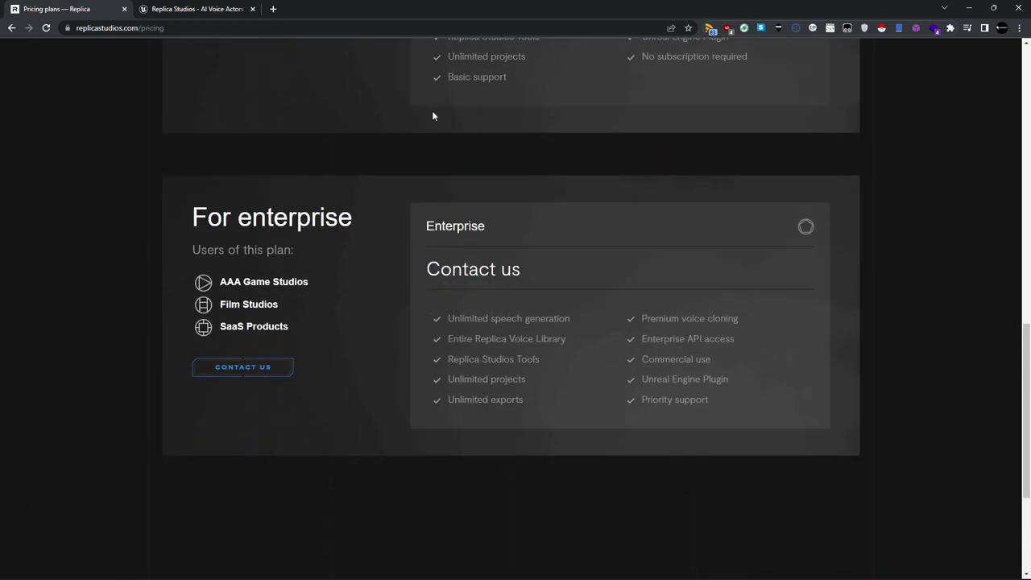
scroll(200, 277, "up", 3)
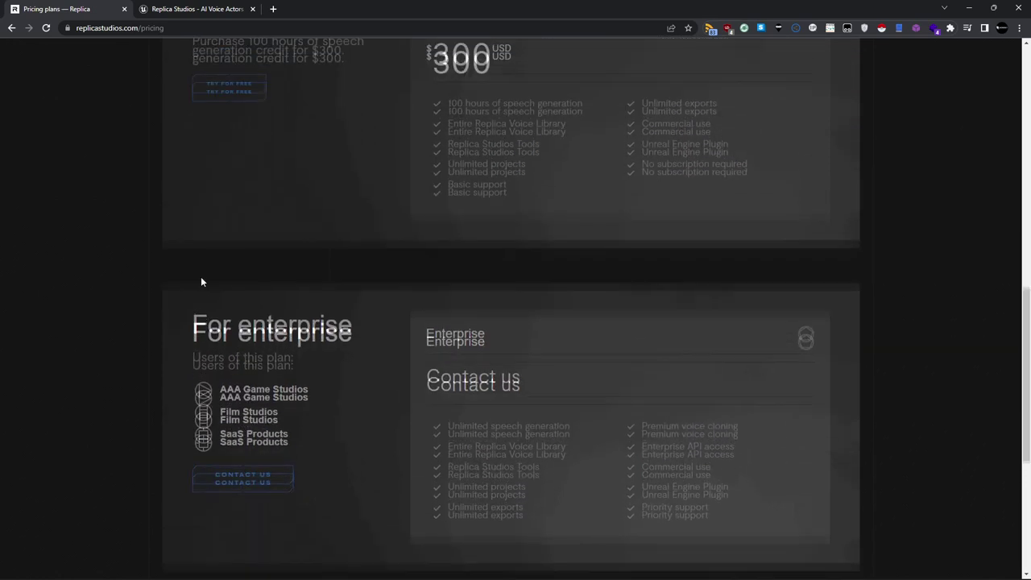
scroll(200, 277, "down", 1)
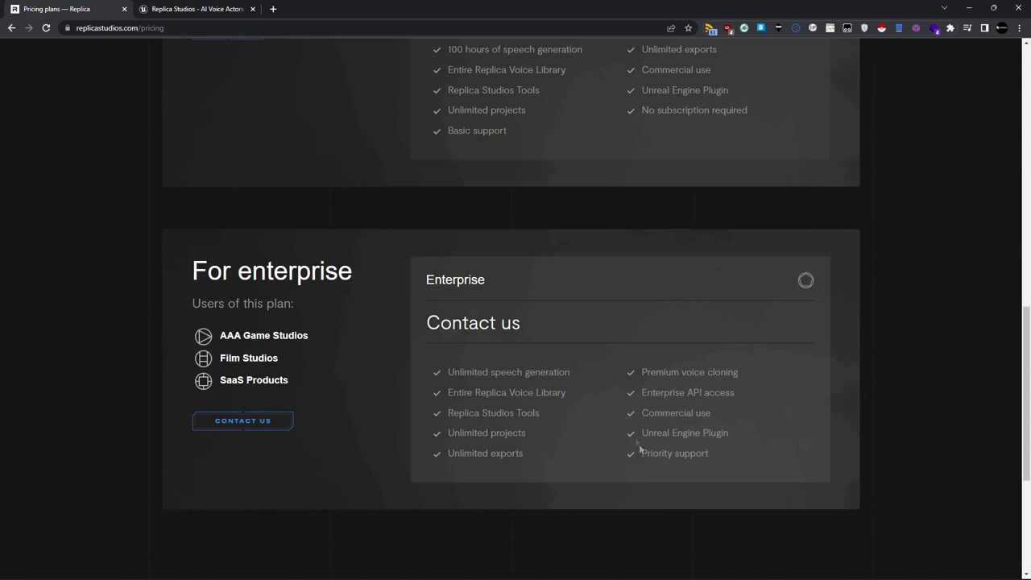
scroll(425, 280, "up", 3)
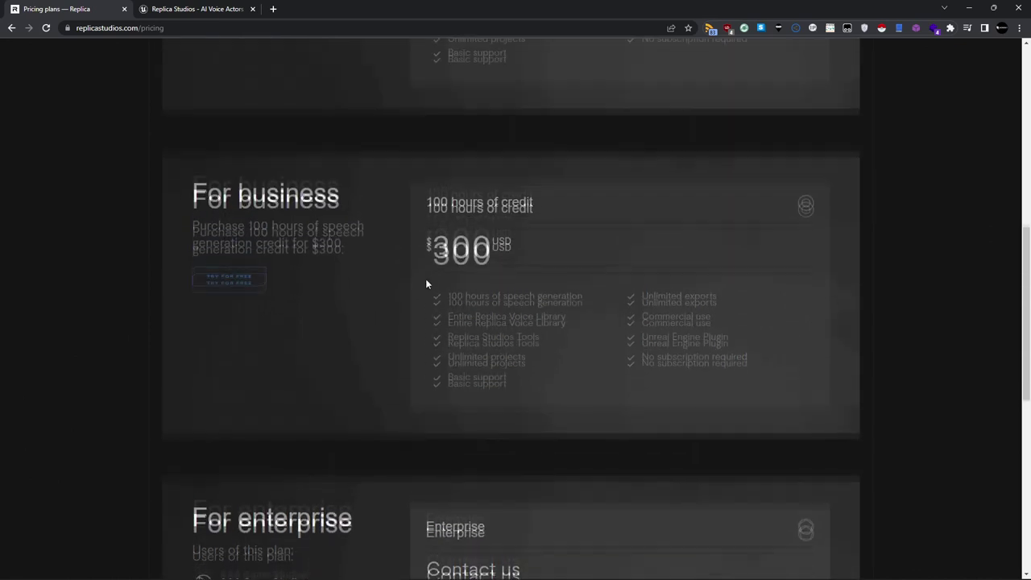
scroll(426, 282, "up", 6)
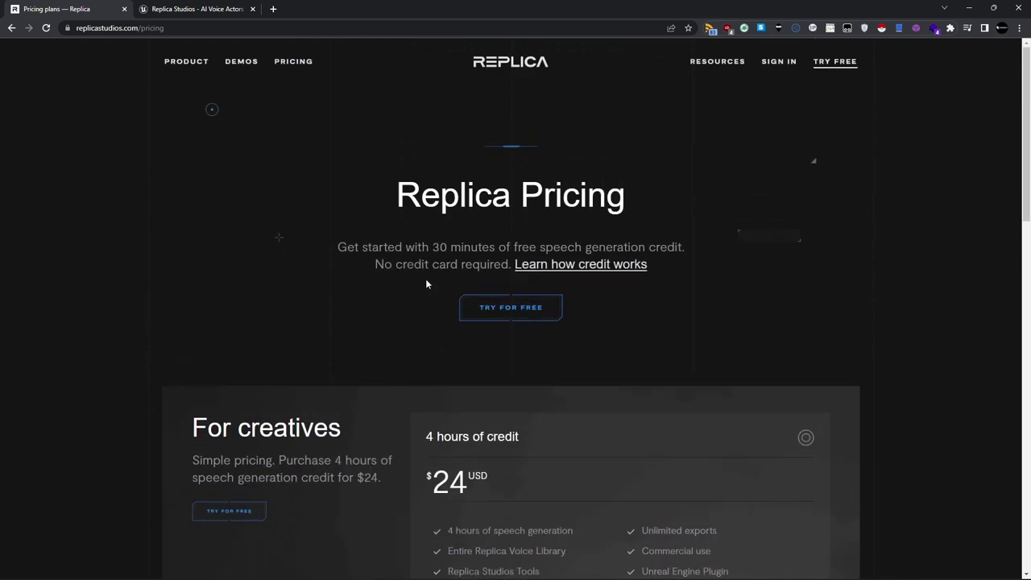
left_click(164, 8)
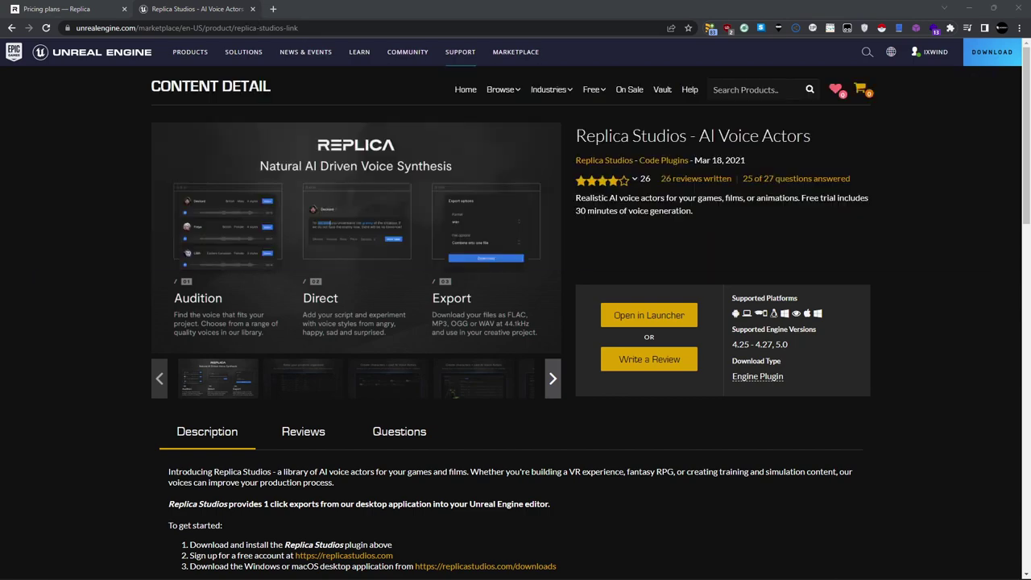
Switch to the Replica Studios desktop app and look at its Sandbox and Projects pages
double_click(374, 90)
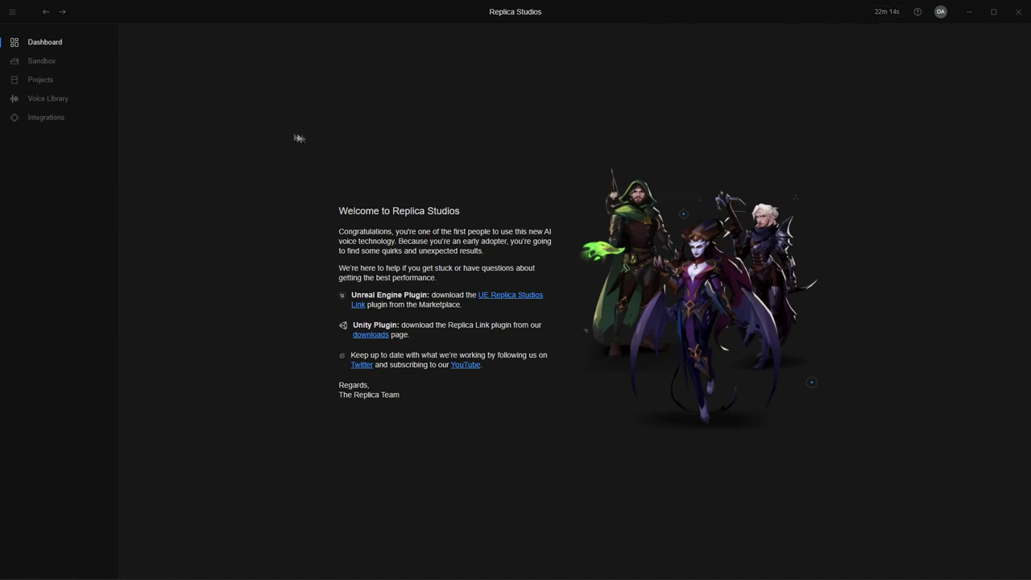
left_click(58, 68)
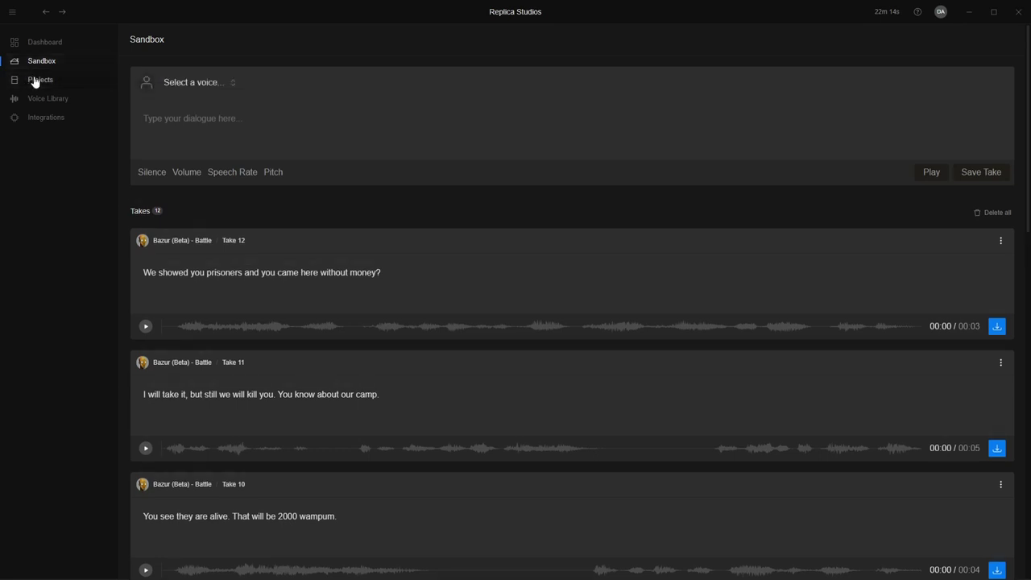
left_click(34, 80)
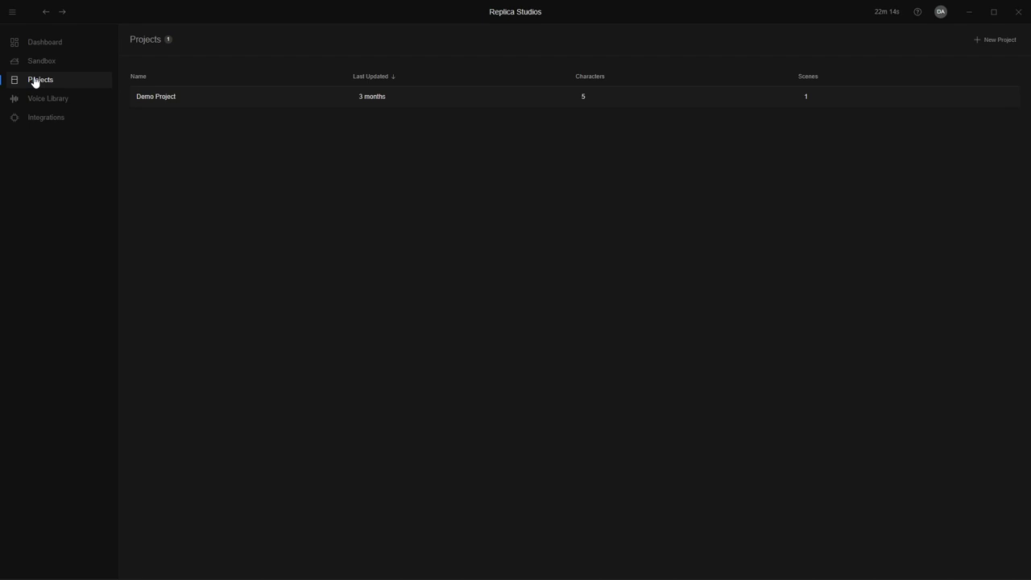
Open the Voice Library and listen to the start of the Amber voice sample
left_click(56, 103)
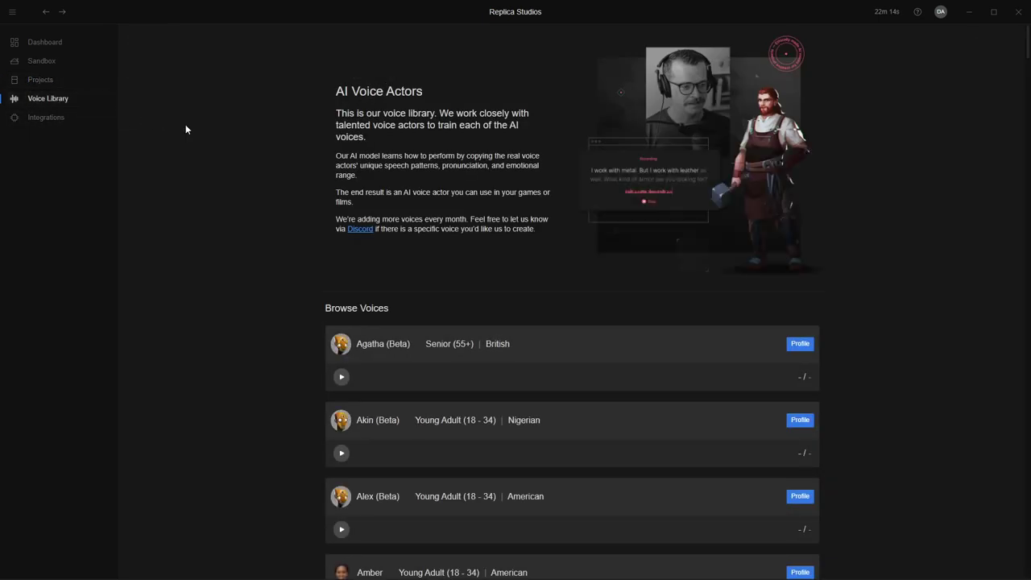
scroll(312, 241, "down", 1)
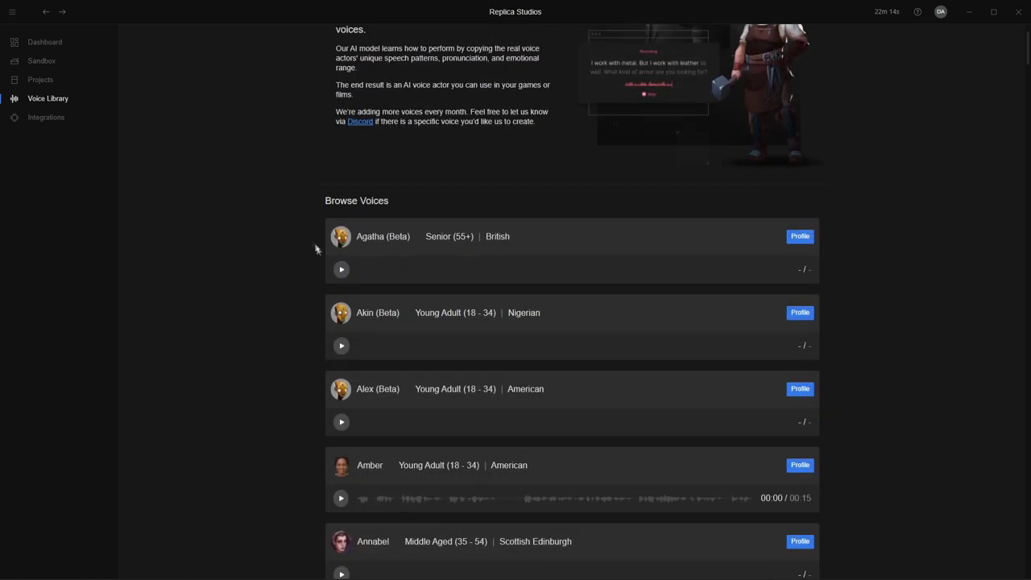
scroll(342, 214, "up", 1)
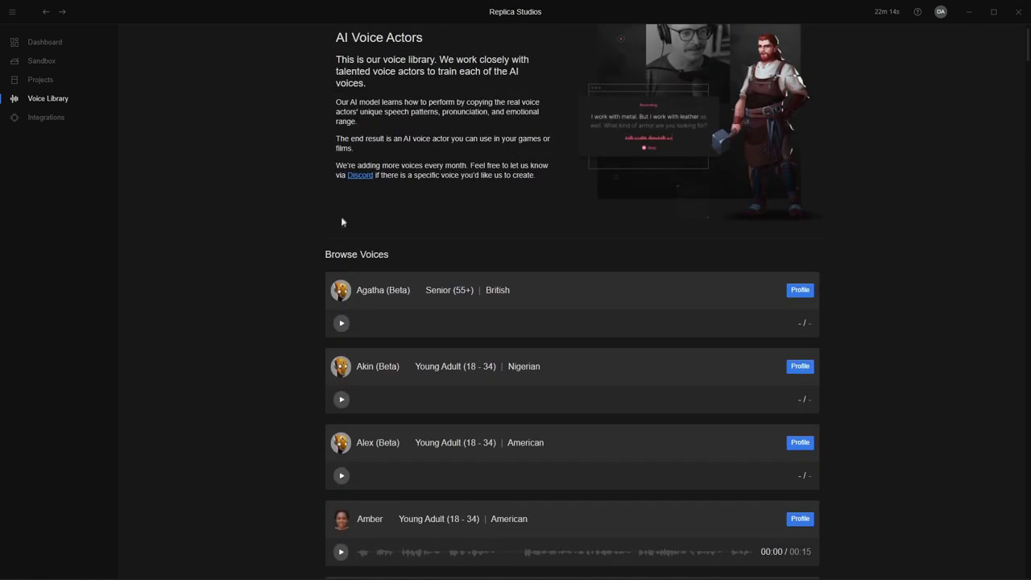
scroll(342, 218, "down", 2)
left_click(341, 337)
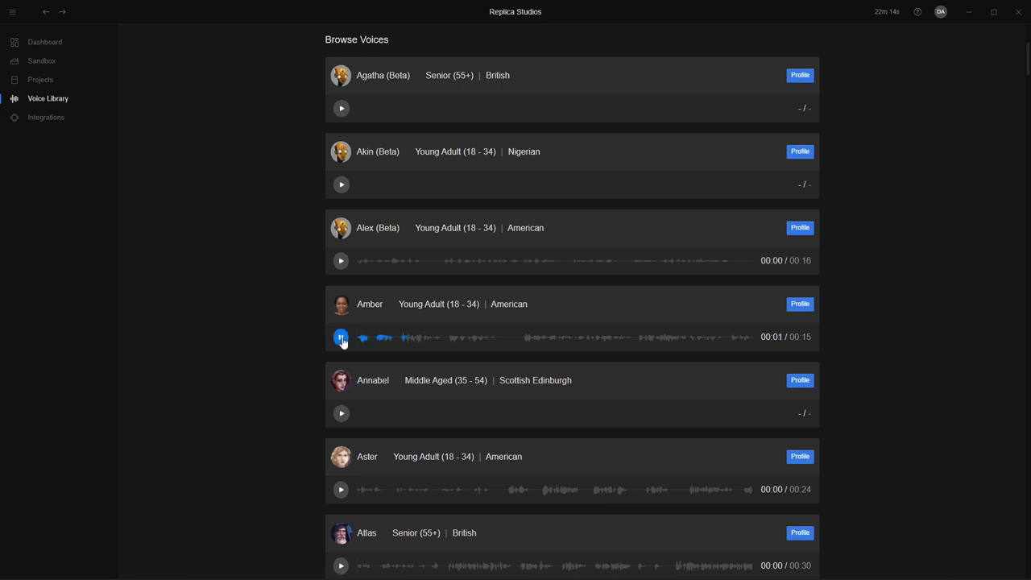
left_click(341, 337)
Listen to the sample of the Balthazar (Beta) voice in the Voice Library
scroll(488, 307, "down", 2)
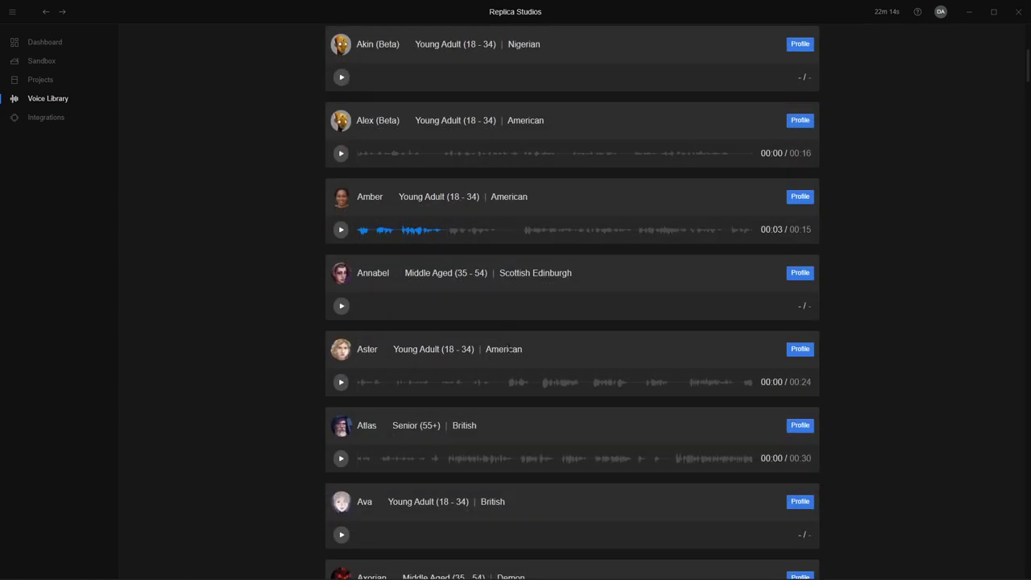
scroll(527, 284, "down", 1)
scroll(526, 285, "down", 4)
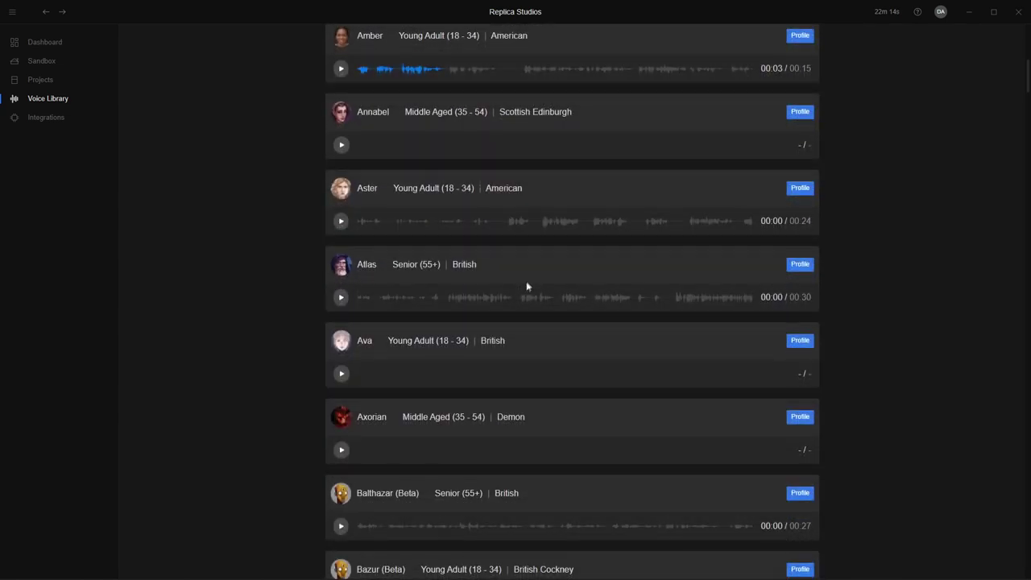
left_click(341, 365)
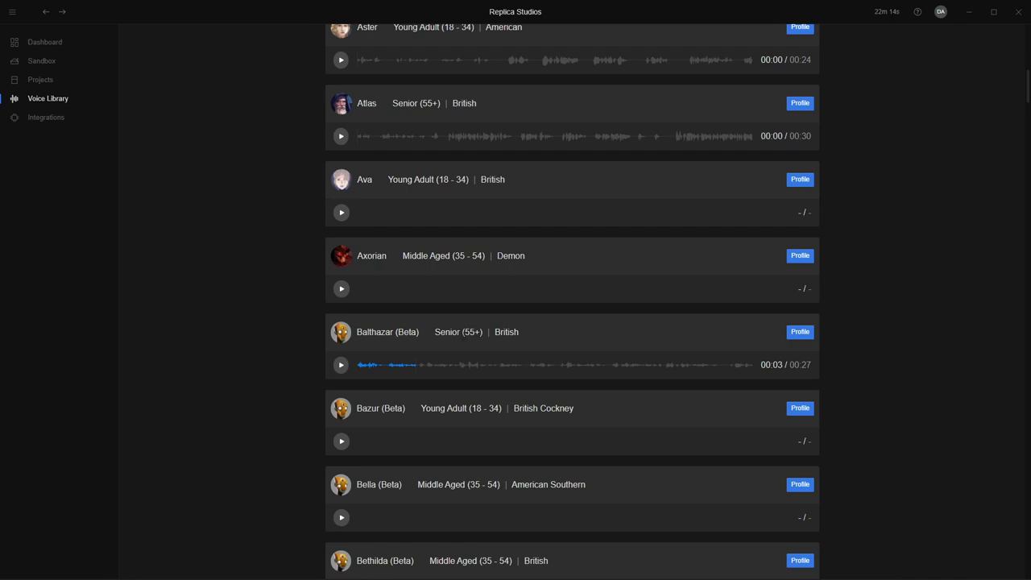
Listen to the samples of the Callahan (Beta) and Chet (Beta) voices
scroll(572, 302, "down", 7)
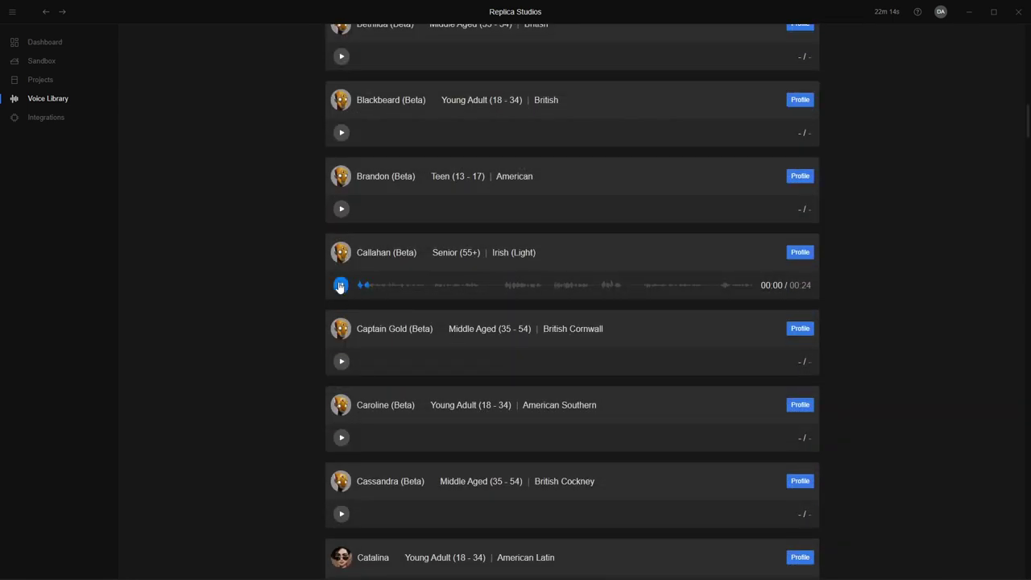
scroll(340, 285, "down", 6)
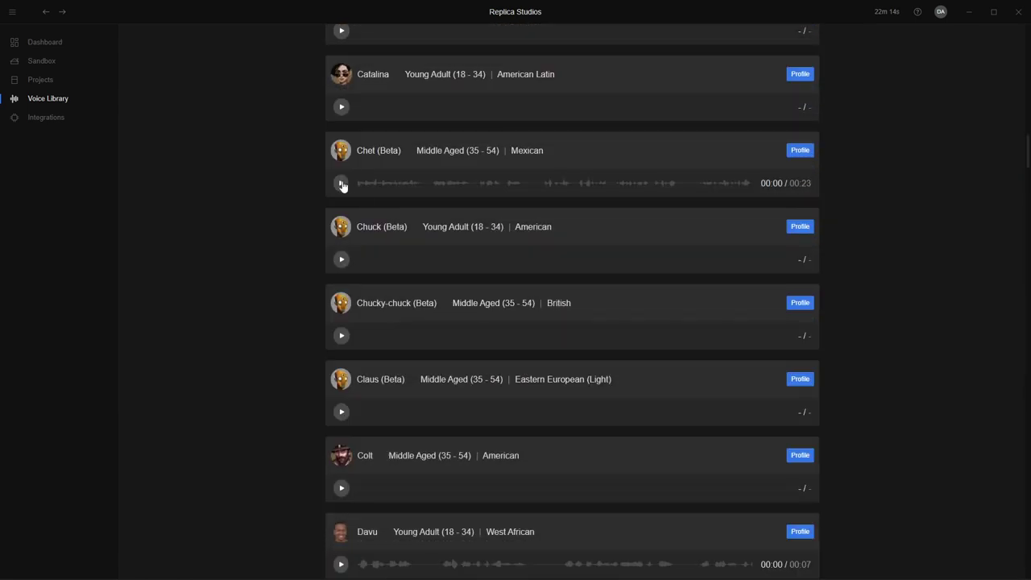
left_click(342, 184)
Listen to the sample of Greta, the senior American voice
scroll(260, 323, "down", 10)
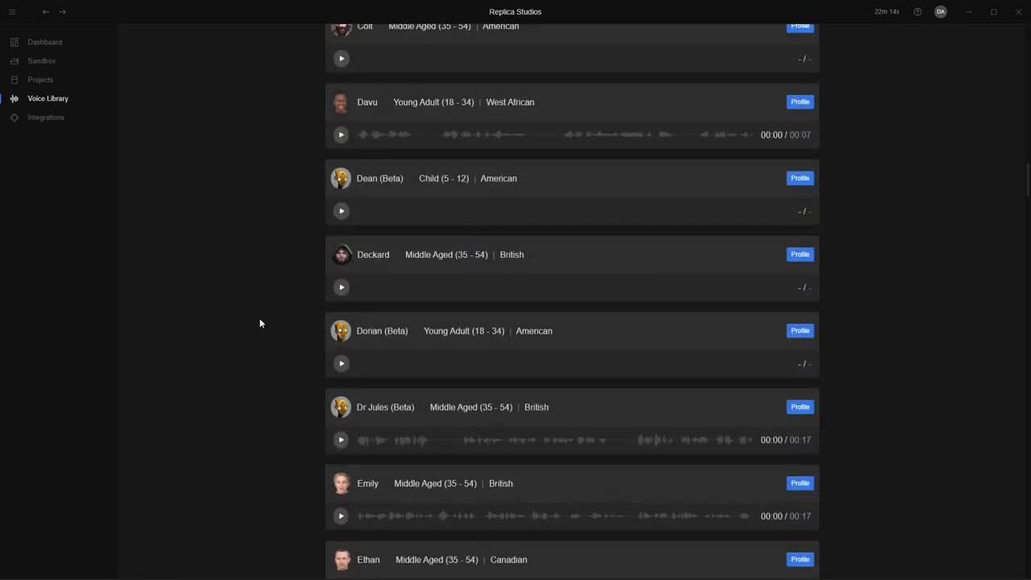
scroll(260, 323, "down", 10)
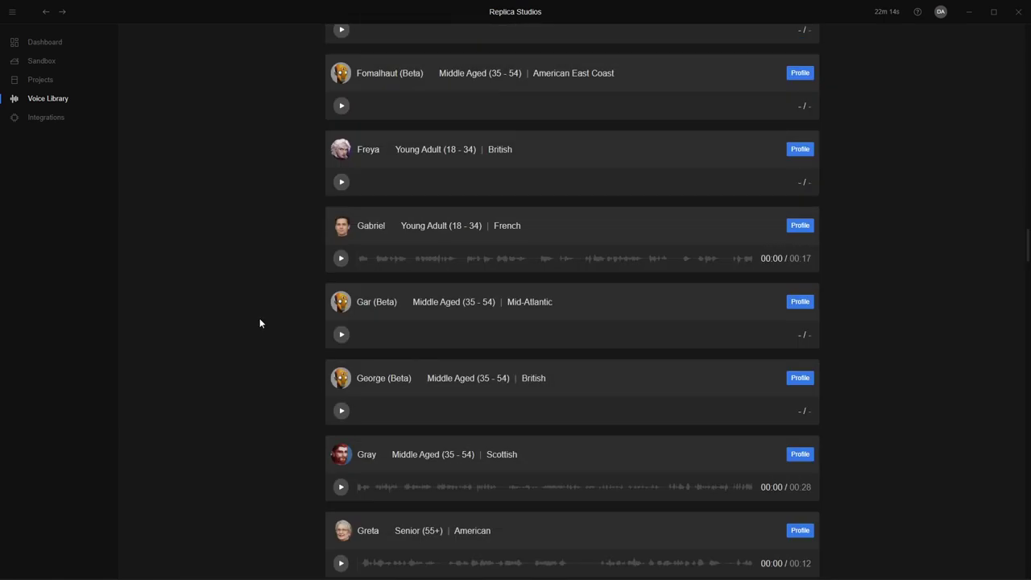
scroll(260, 323, "down", 1)
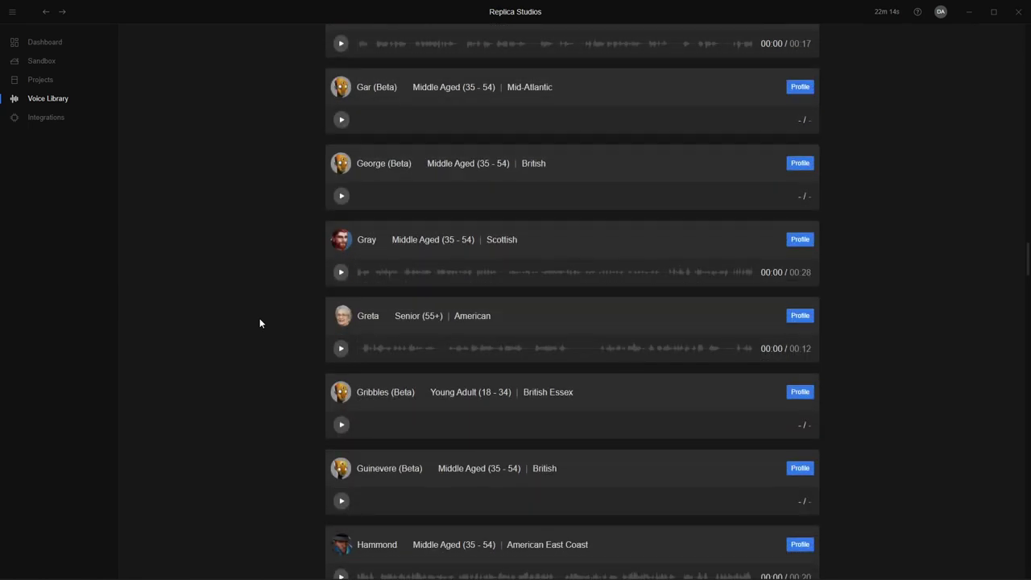
left_click(341, 351)
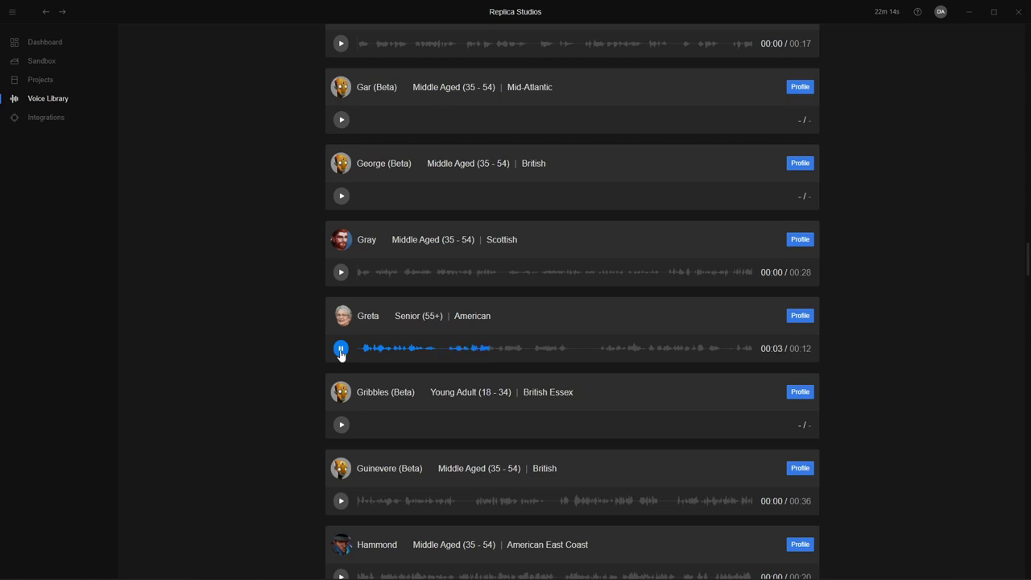
Browse more of the voice list, and view the plugins offered on the Integrations page
scroll(325, 300, "down", 10)
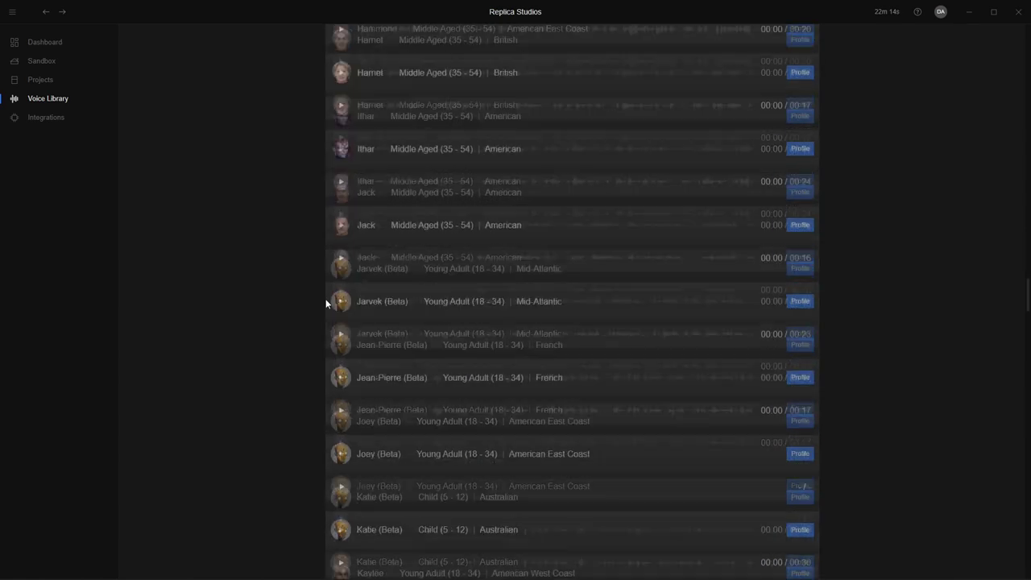
scroll(233, 198, "up", 15)
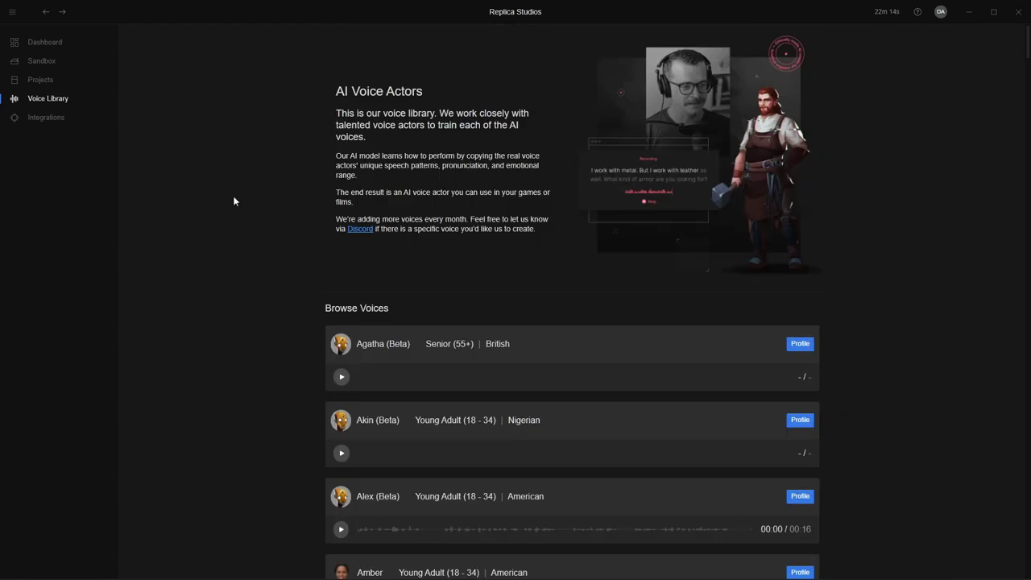
left_click(56, 126)
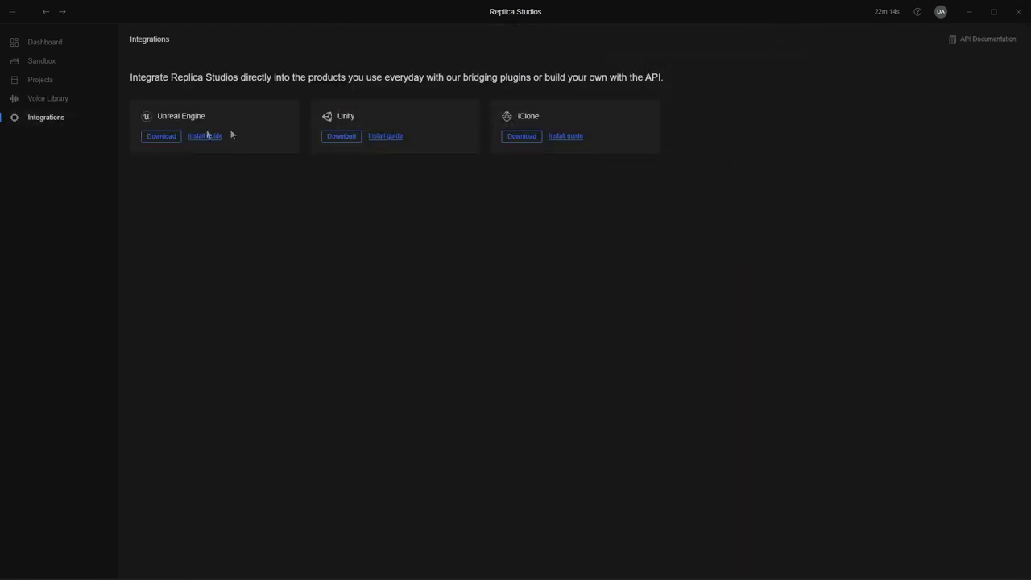
Play Take 12 in the Sandbox and check its delete option and download formats
left_click(44, 62)
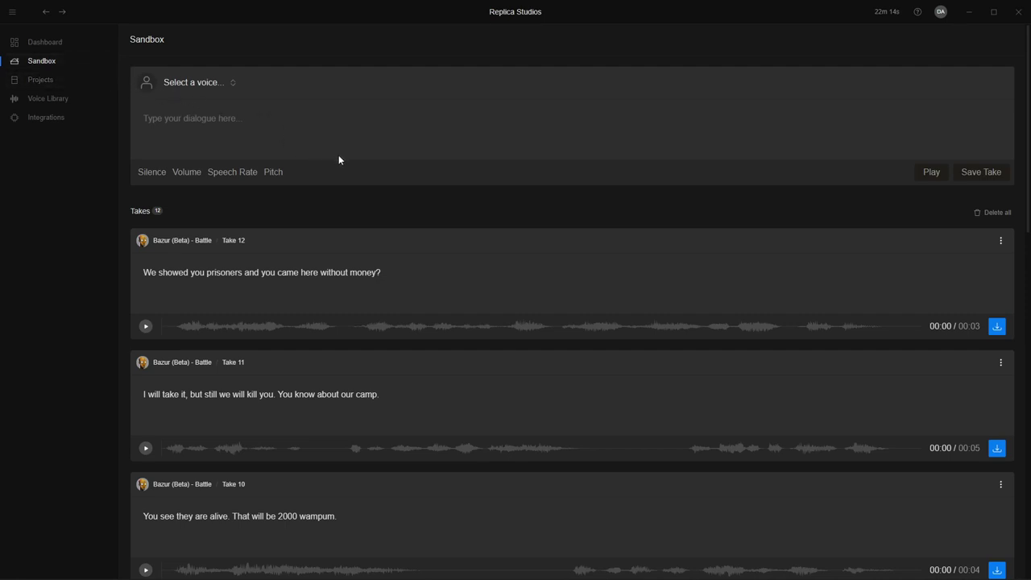
left_click(145, 327)
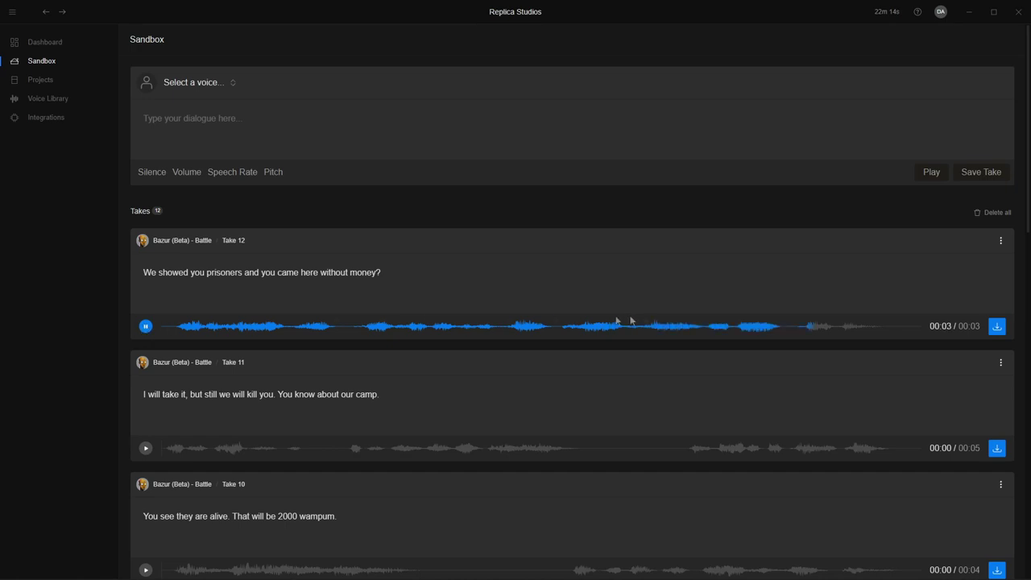
left_click(1000, 242)
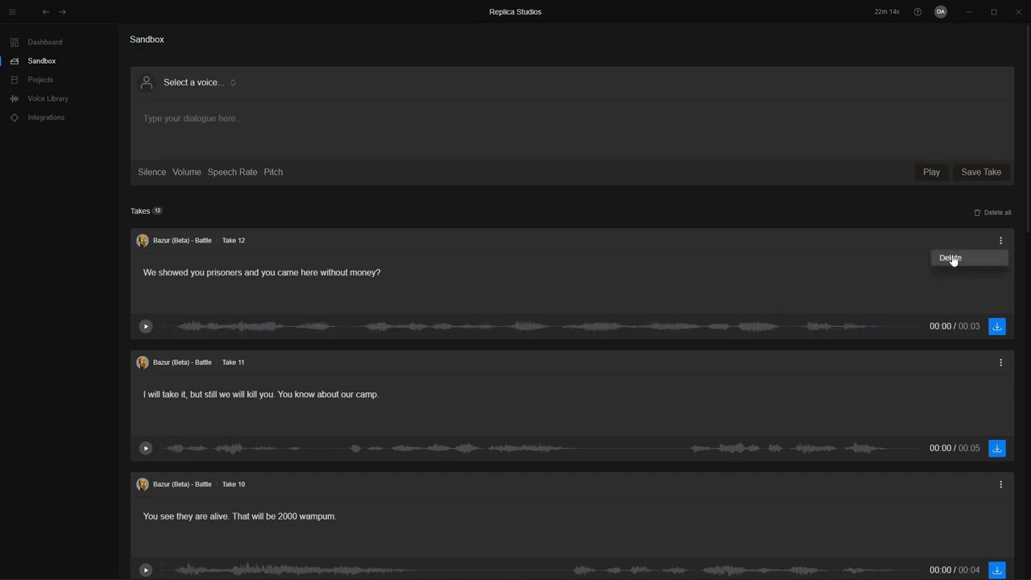
left_click(996, 327)
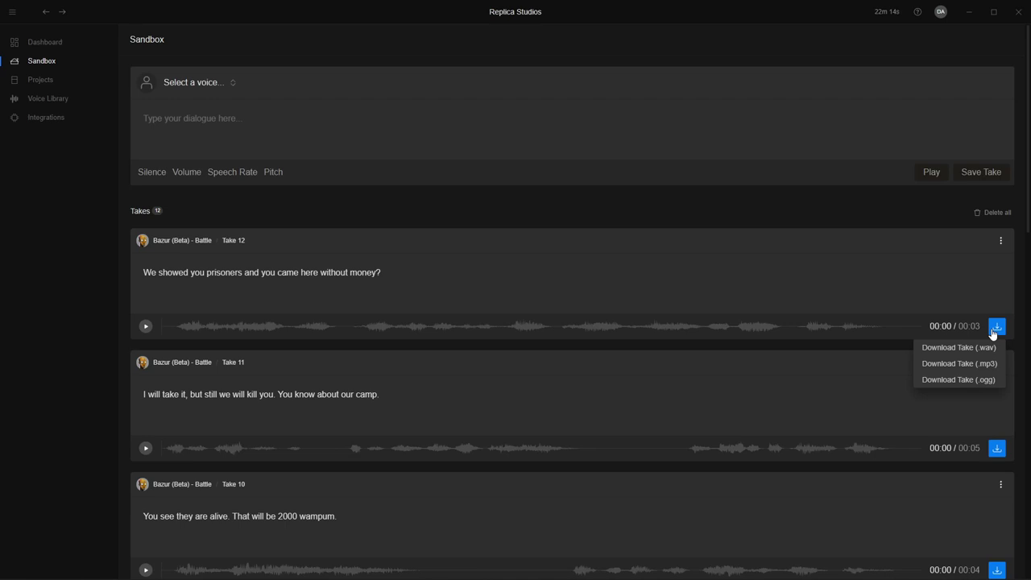
left_click(222, 102)
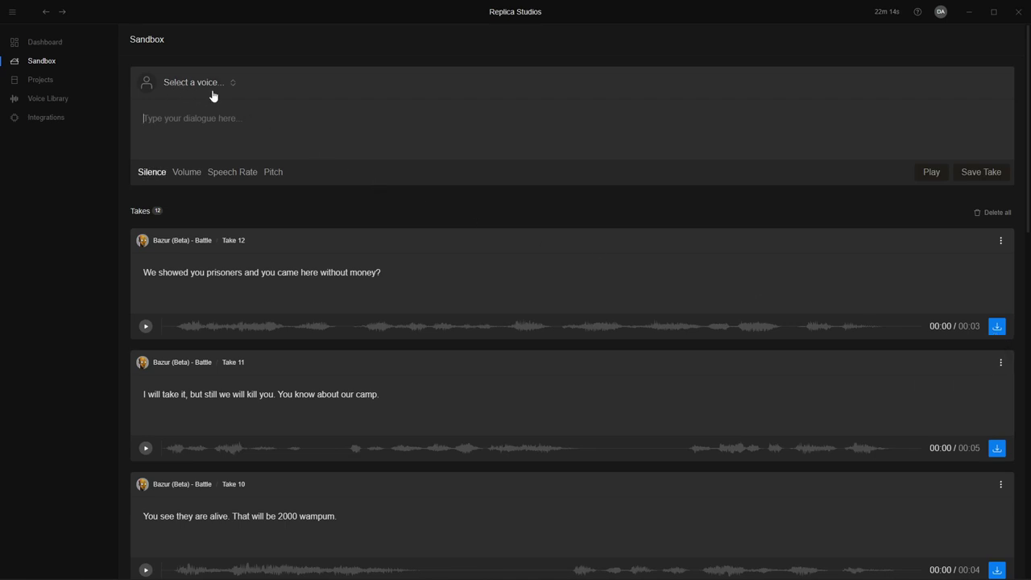
Filter the voice selection to Male and Child (5 - 12), and listen to the Dean (Beta) sample
left_click(202, 86)
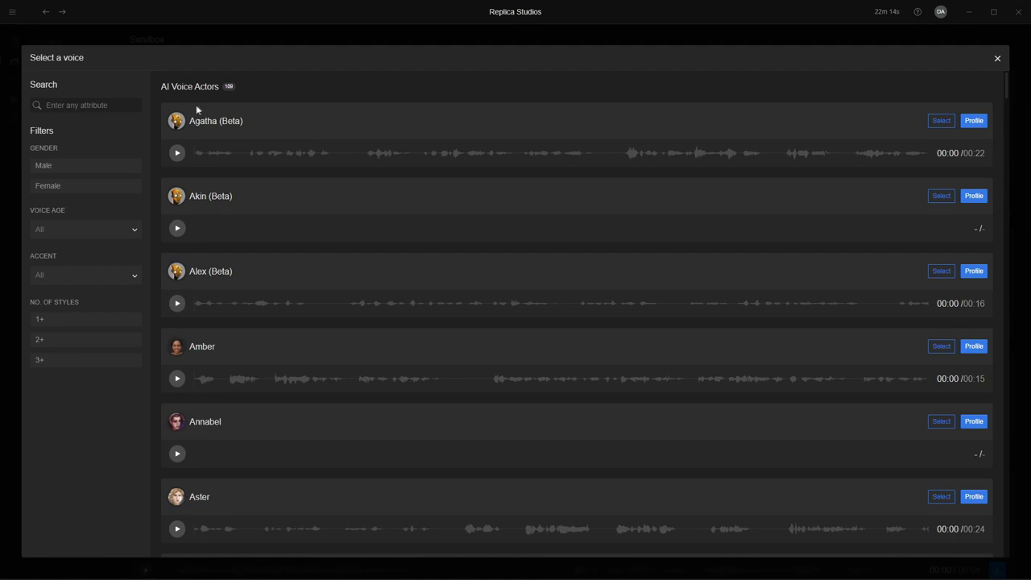
left_click(61, 169)
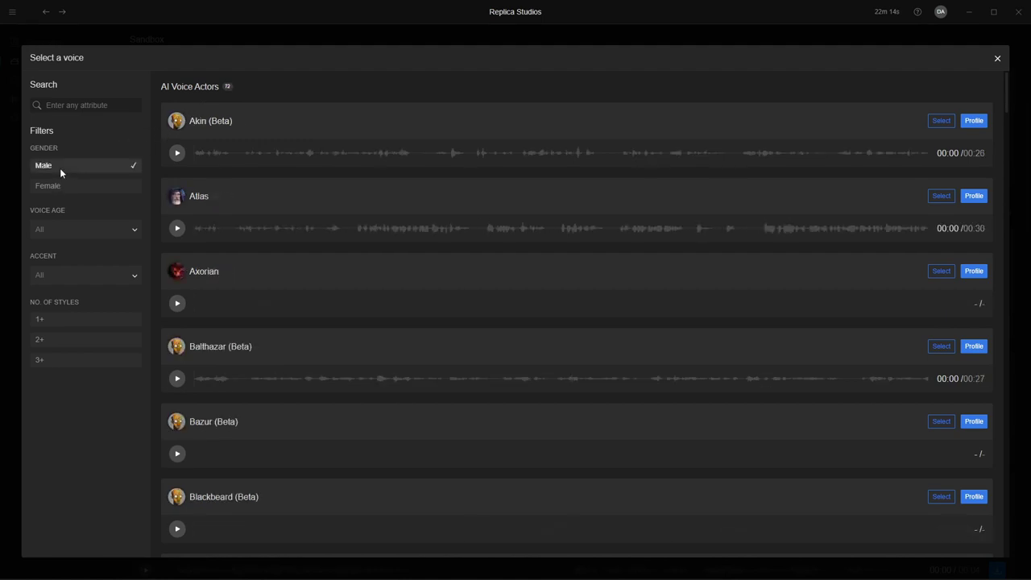
left_click(76, 232)
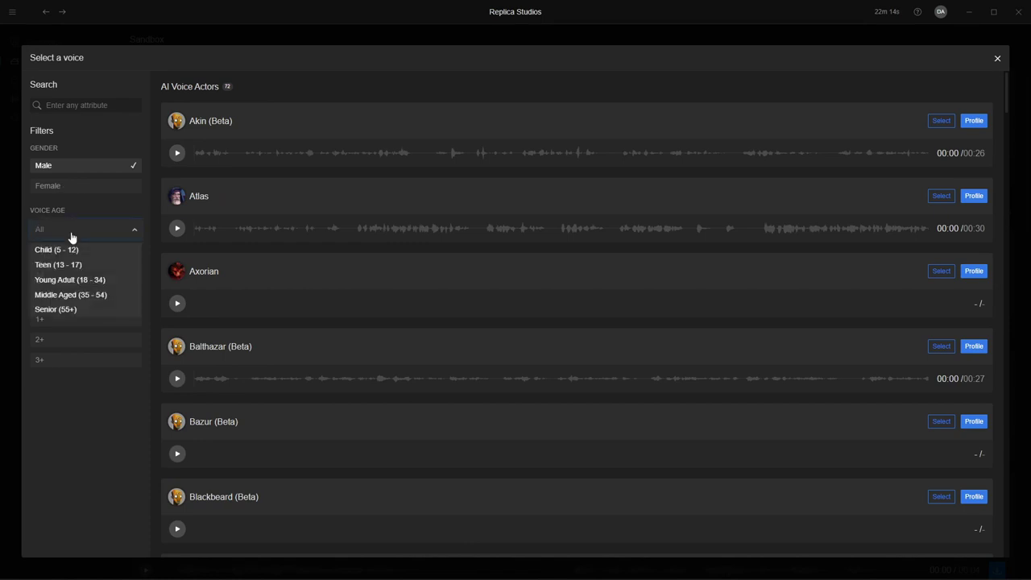
left_click(72, 249)
left_click(178, 152)
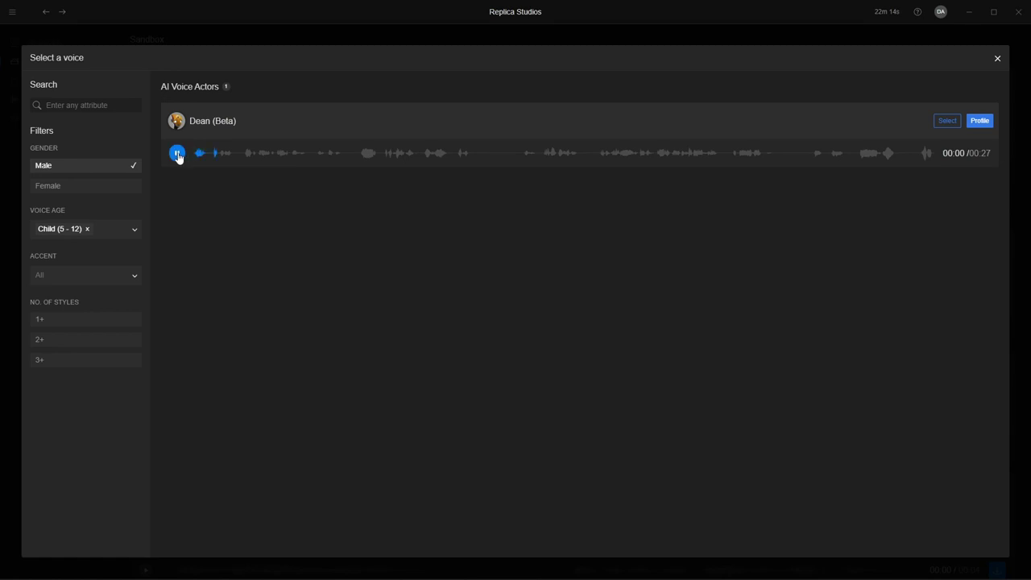
Add Female to the child voice filter, listen to Pumpkin's sample, and select Pumpkin as the Sandbox voice
left_click(178, 153)
left_click(62, 190)
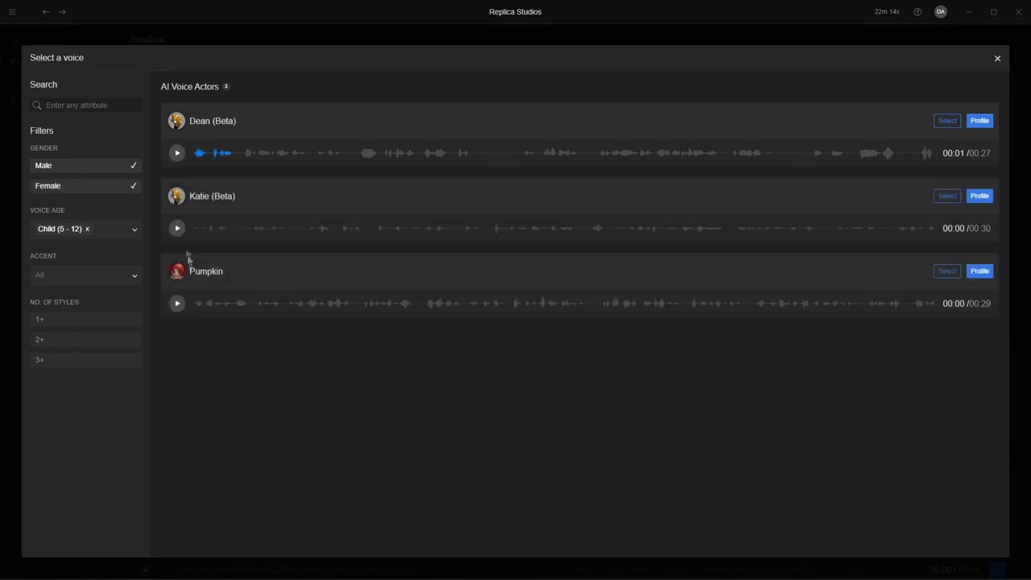
left_click(177, 303)
left_click(177, 303)
left_click(947, 271)
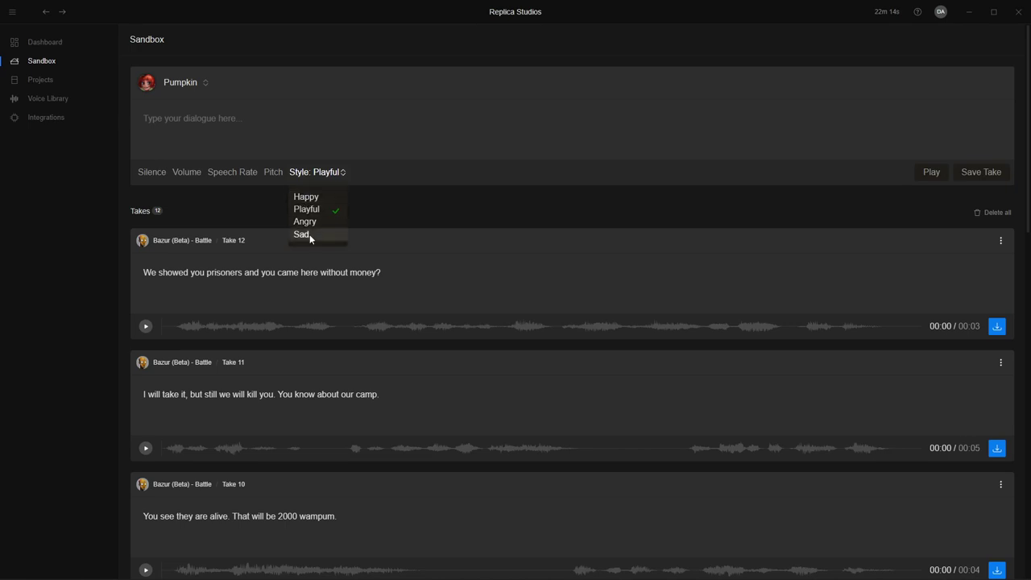
Enter the dialogue "I love playing this game so much. It gives me a lot of fun." for Pumpkin
left_click(234, 110)
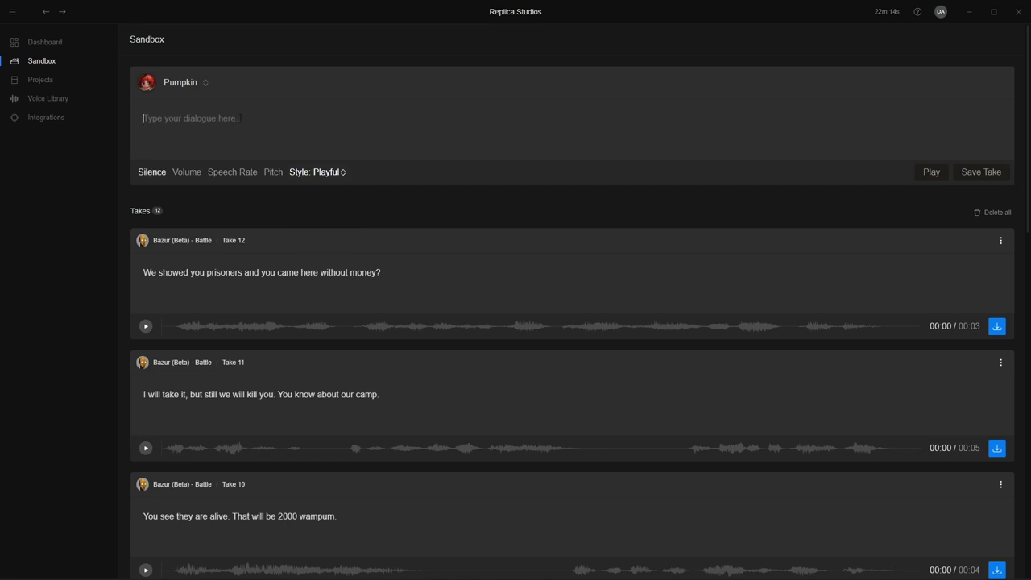
type("I love playing this game so much. It")
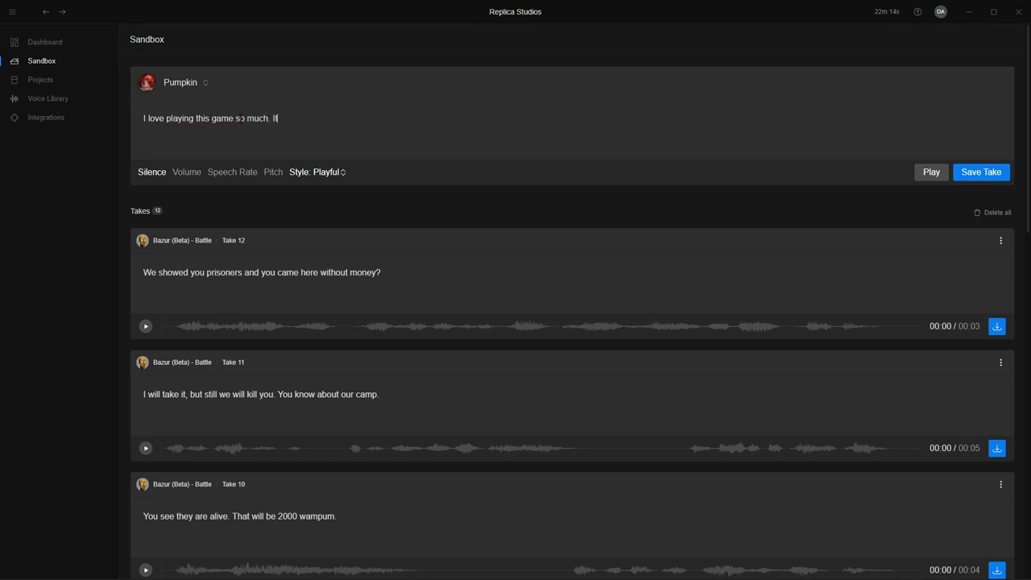
type(" gives me a lot of fun.")
Set Pumpkin's style to Happy and preview the dialogue line
left_click(338, 172)
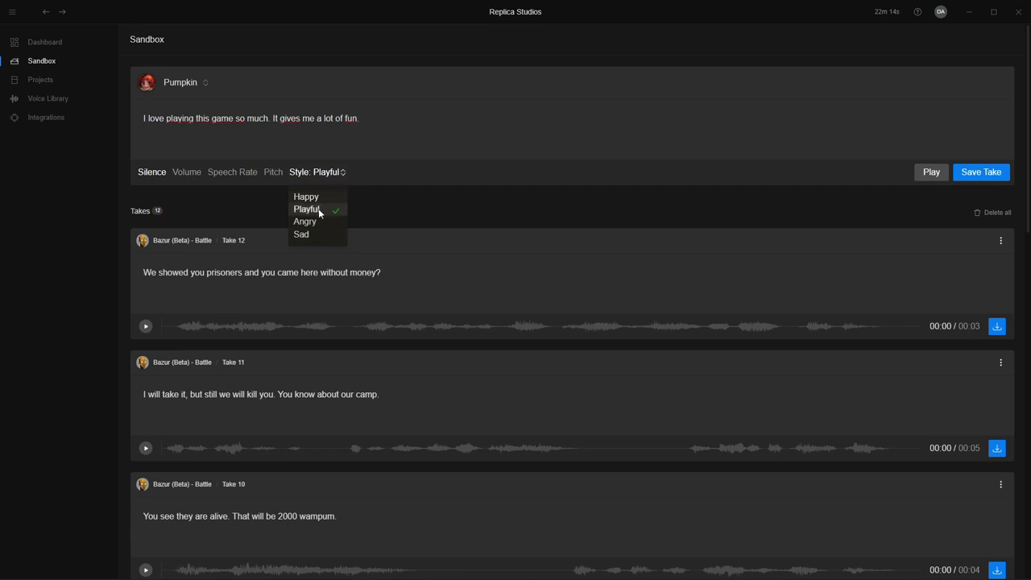
key("Up")
key("Return")
left_click(930, 174)
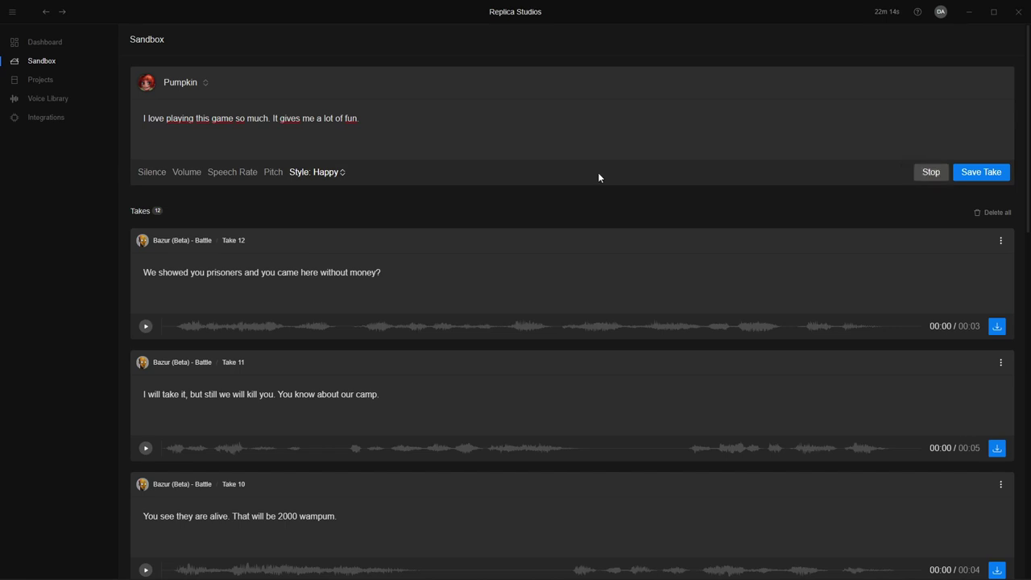
Change Pumpkin's style to Sad and preview the same dialogue line
left_click(326, 173)
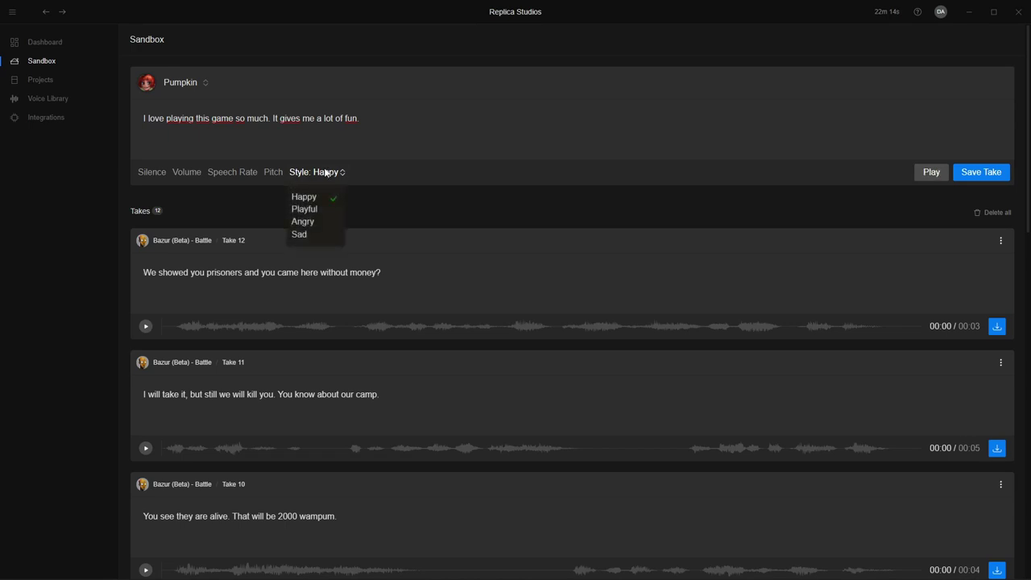
left_click(299, 234)
left_click(931, 173)
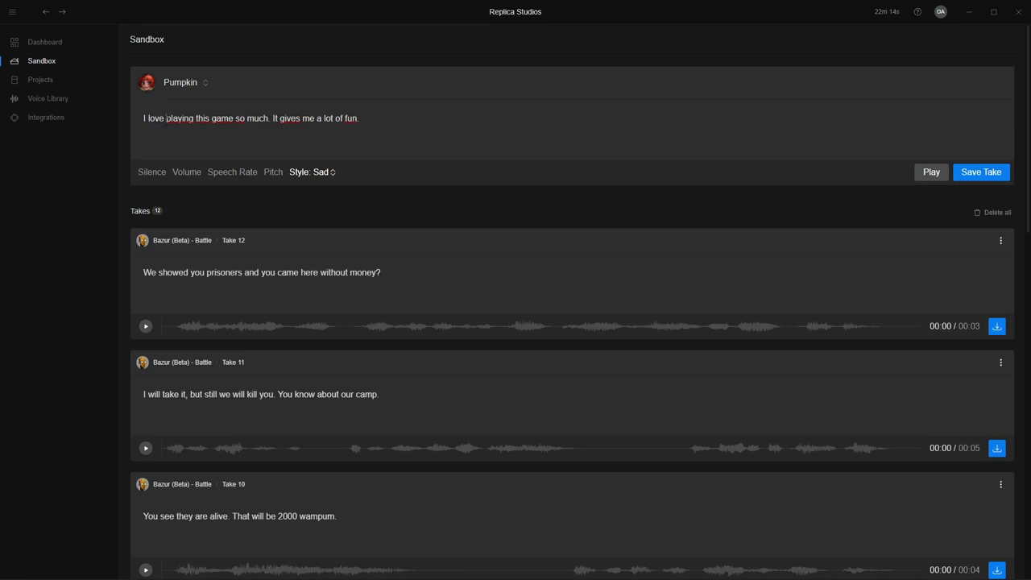
Rewrite the dialogue as "I hate playing this game so much. I always lose!" and preview it in the Sad style
left_click_drag(166, 118, 147, 119)
type("hate")
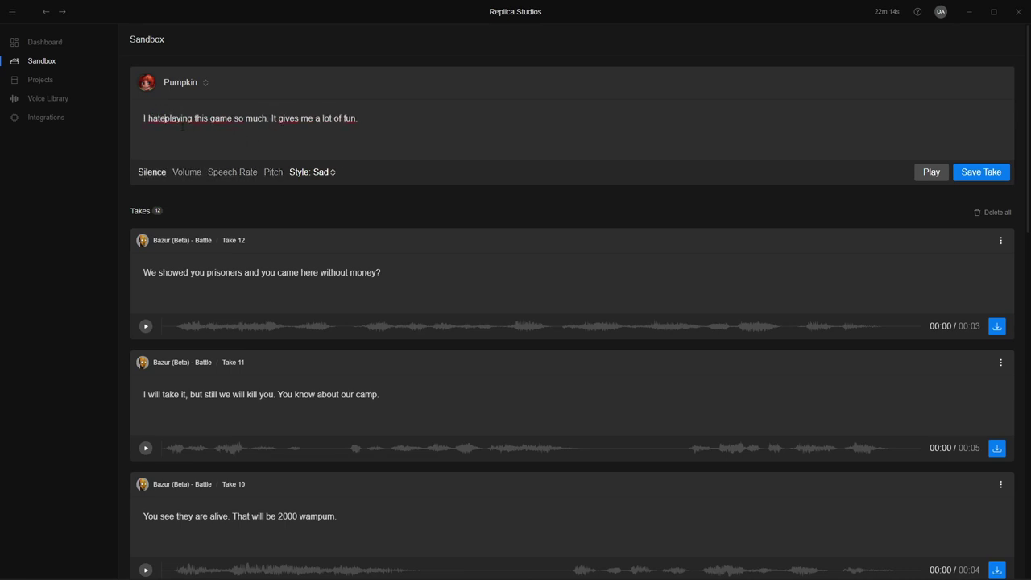
left_click_drag(360, 118, 276, 118)
type("I")
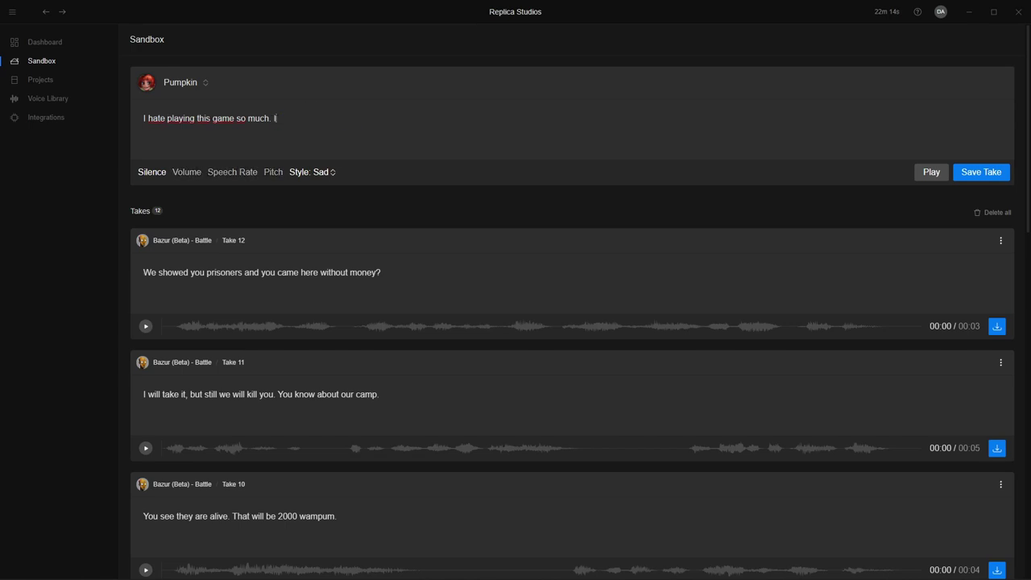
type(" always lose")
left_click(933, 173)
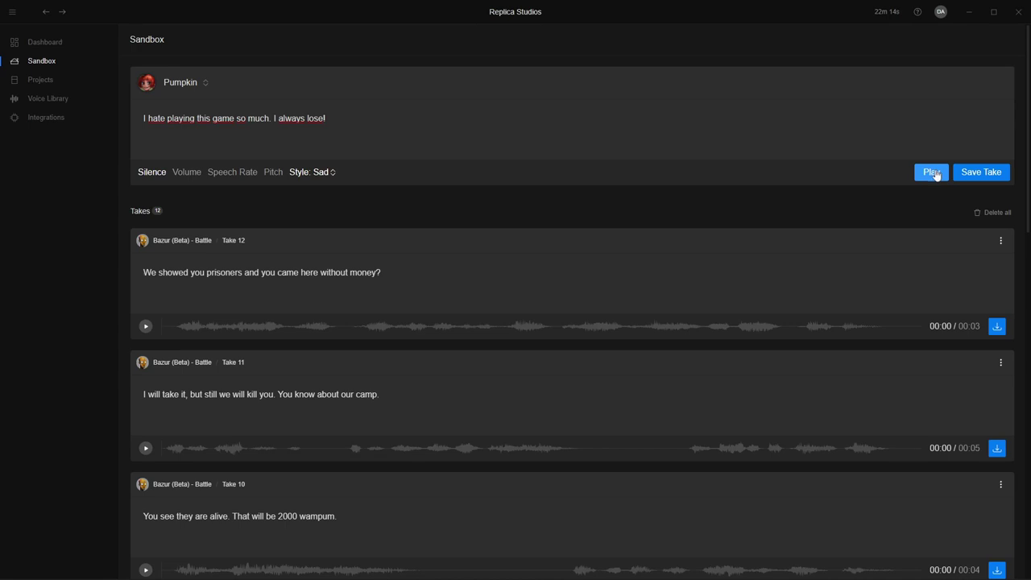
left_click(934, 173)
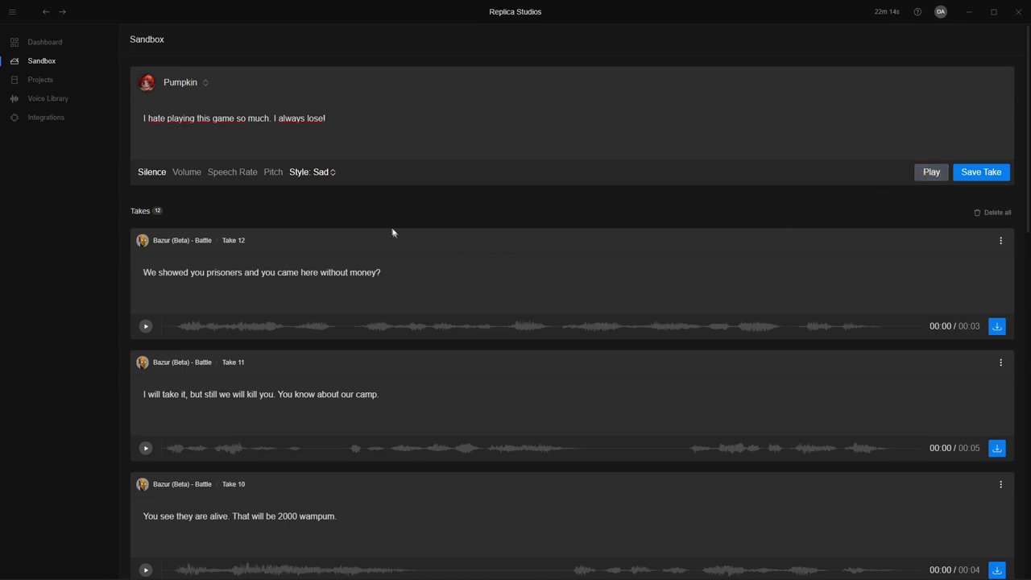
Filter the voices to Male and Senior (55+), listen to Marvin Thunder (Beta), and select that voice
left_click(190, 84)
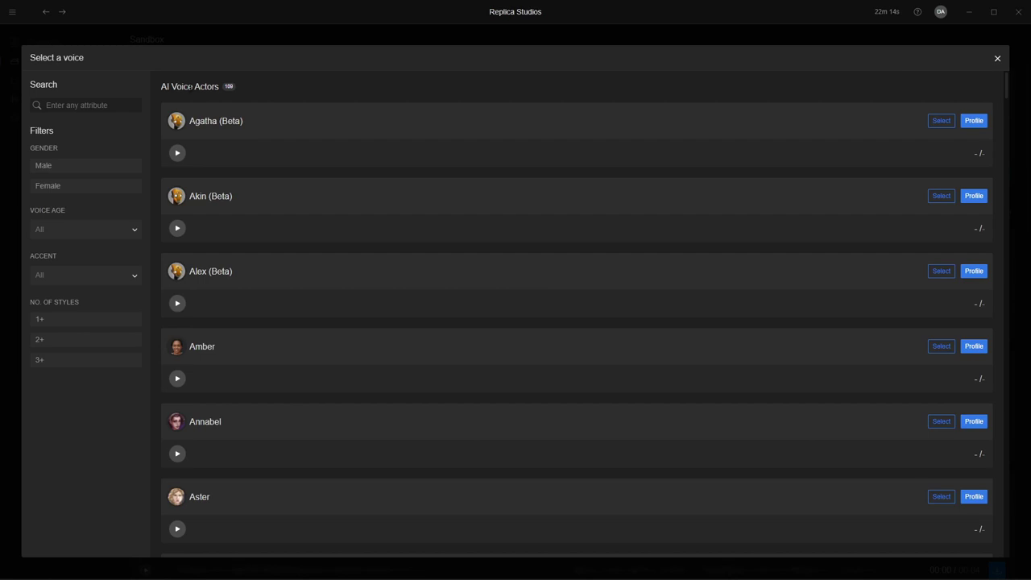
left_click(71, 166)
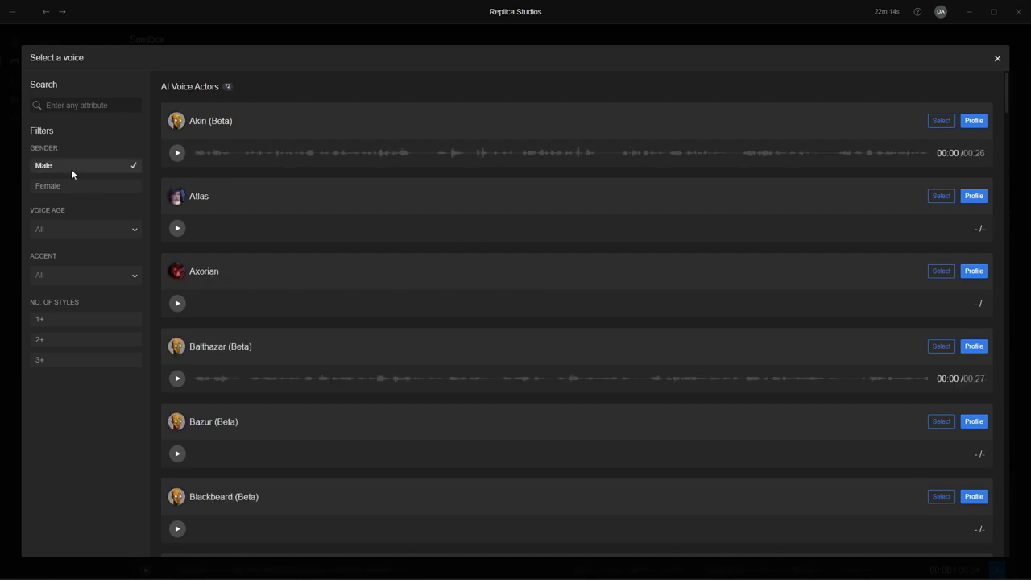
left_click(79, 228)
left_click(59, 309)
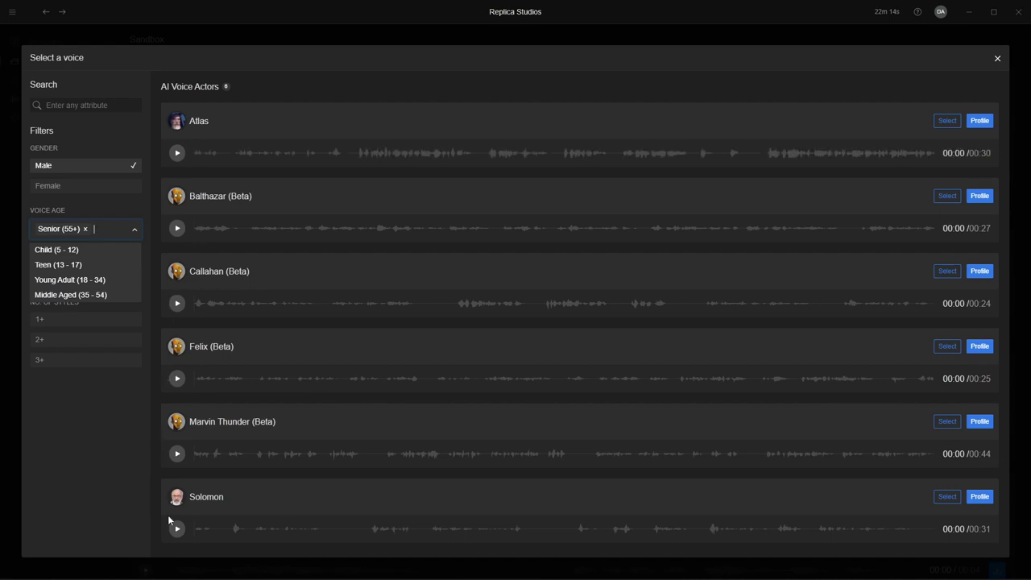
left_click(177, 455)
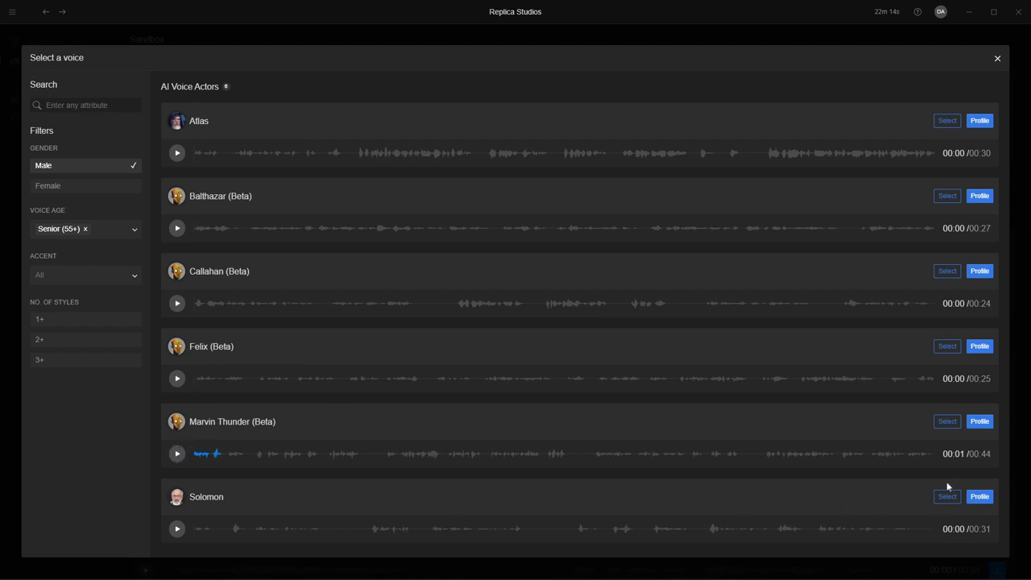
left_click(947, 421)
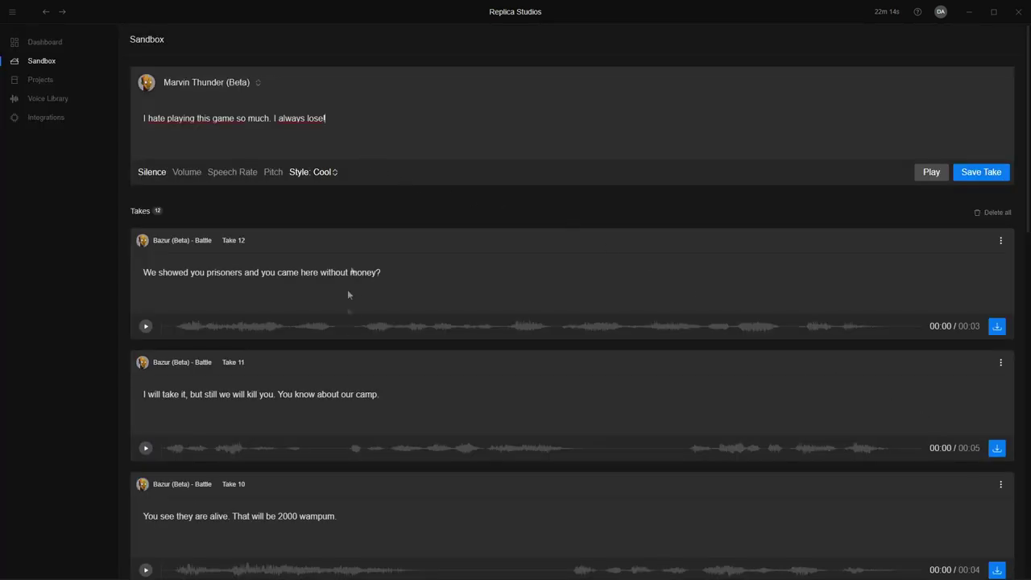
Replace the dialogue with the line copied from Take 11, "I will take it, but still we will kill you. You know about our camp."
left_click_drag(394, 398, 138, 396)
key("ctrl+c")
right_click(196, 391)
left_click(185, 402)
left_click(323, 129)
key("ctrl+a")
key("ctrl+v")
Set Marvin Thunder's style to Disappointed and preview the copied line
left_click(325, 174)
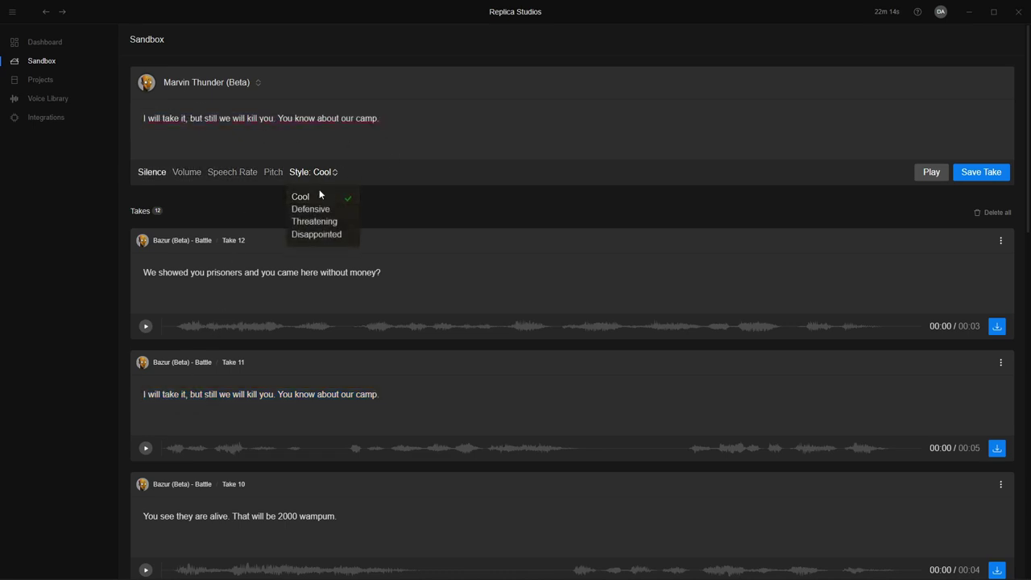
left_click(320, 234)
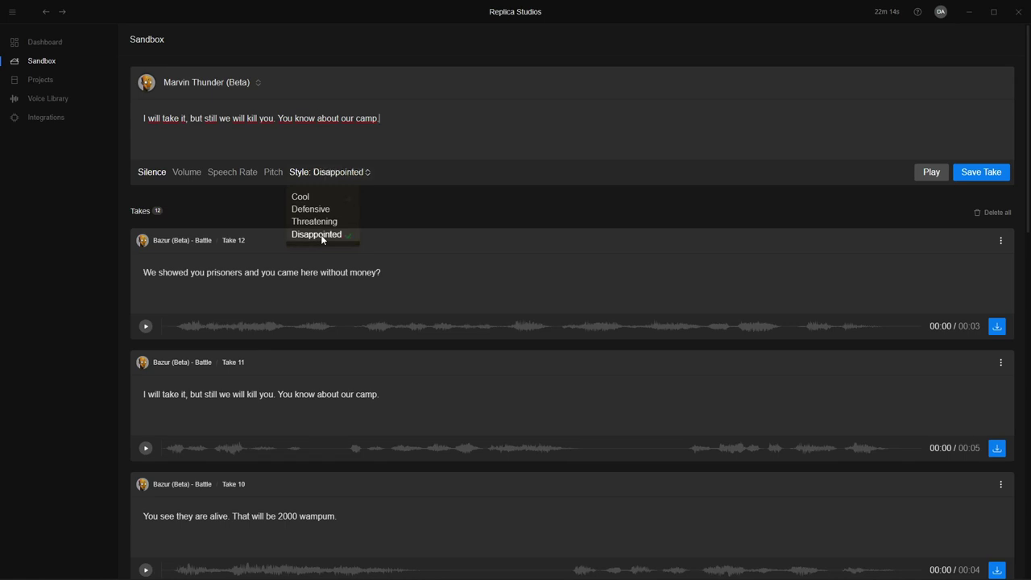
left_click(934, 171)
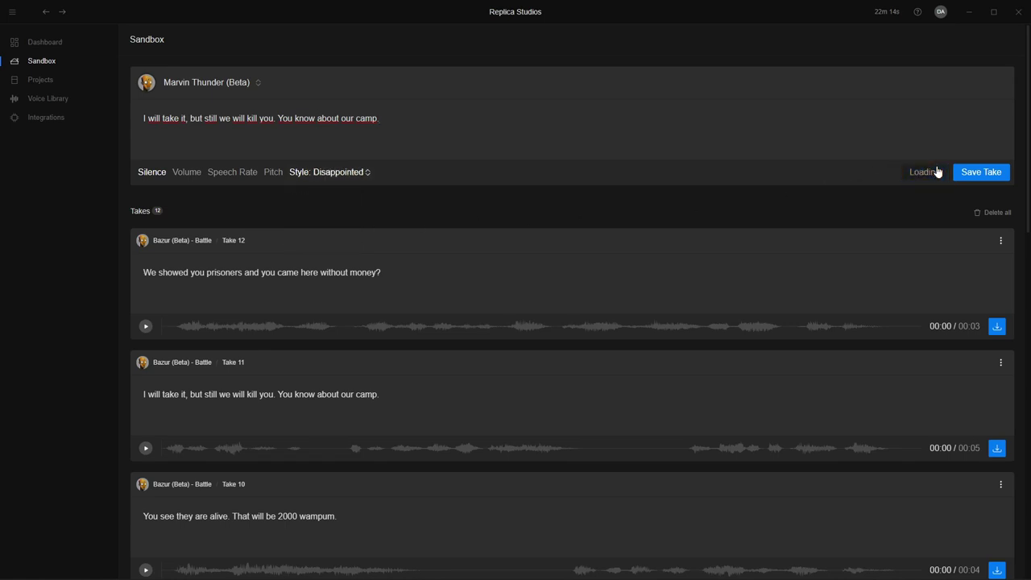
Change Marvin Thunder's style to Threatening, end the line with an exclamation mark, and preview it
left_click(330, 172)
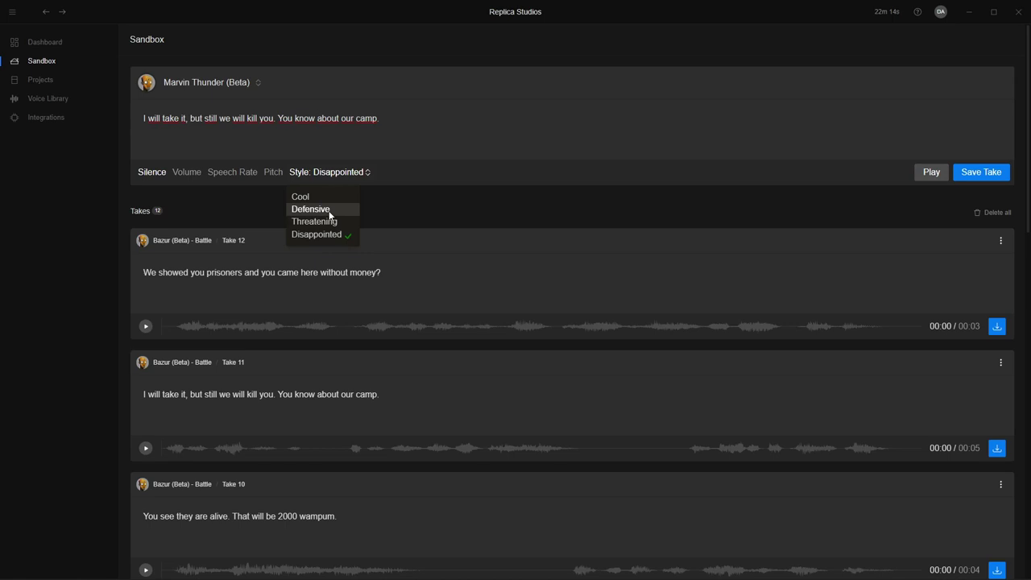
left_click(327, 222)
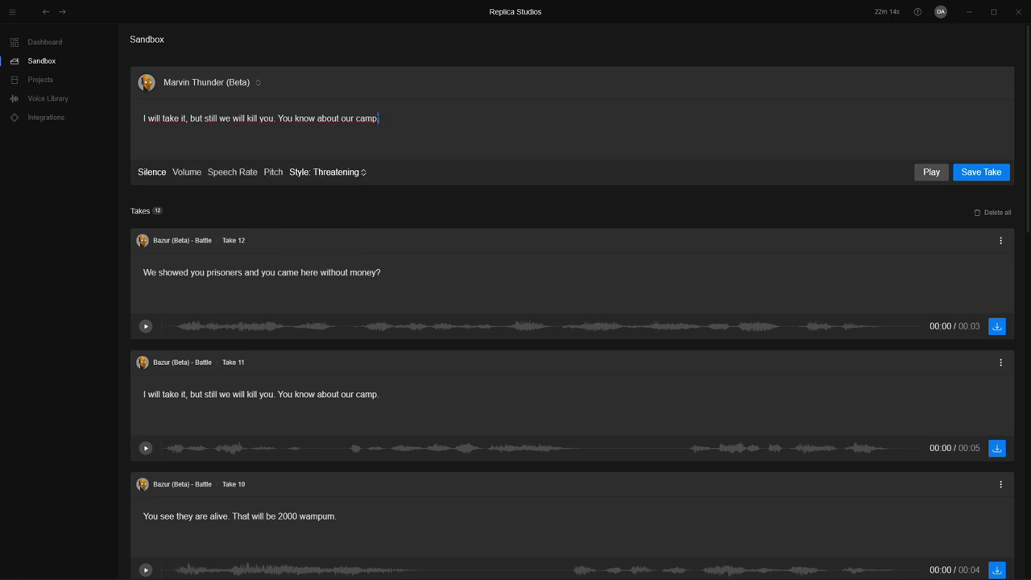
left_click(918, 182)
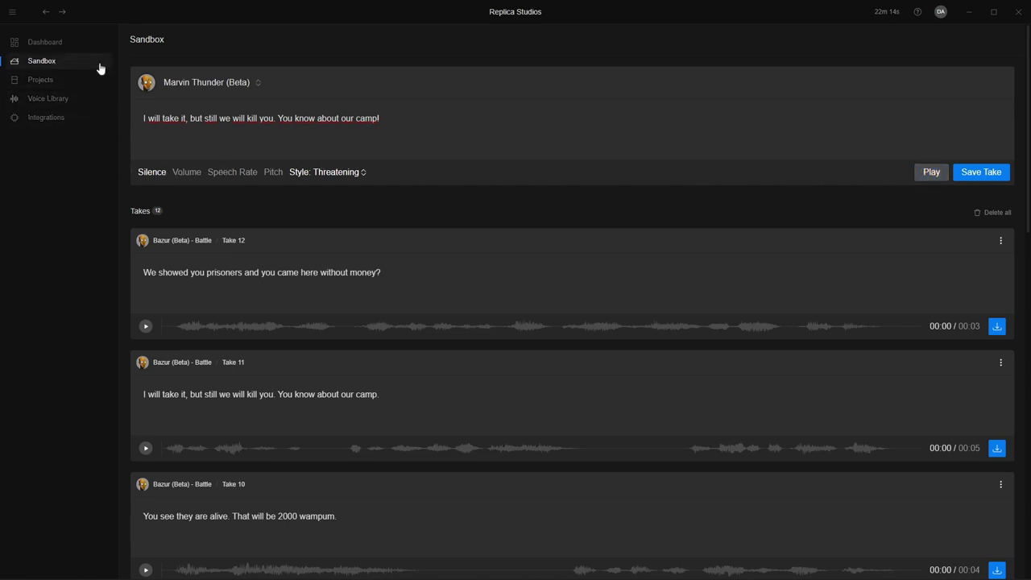
Reopen the voice selection and filter it to Male and Young Adult (18 - 34)
left_click(191, 83)
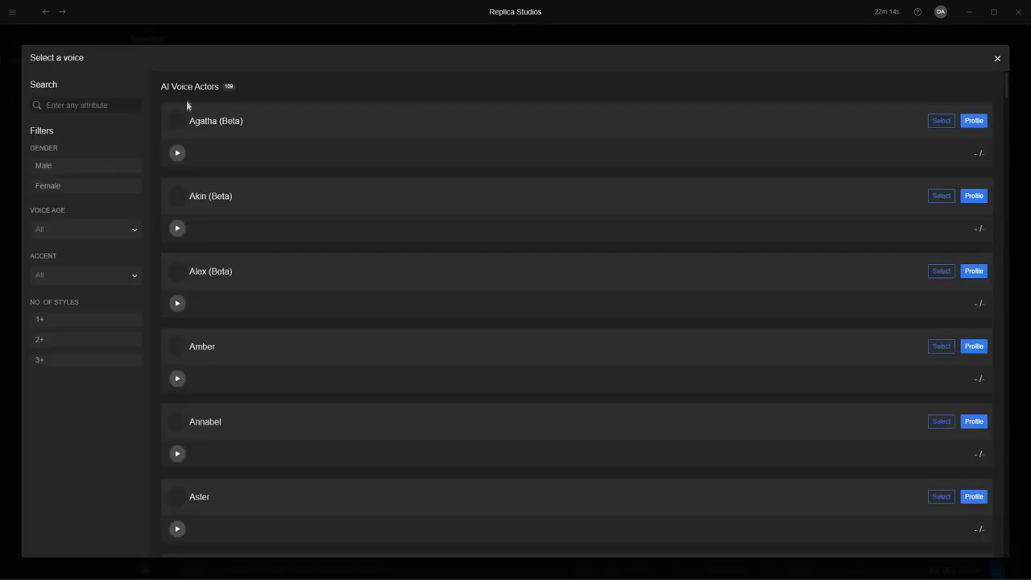
left_click(61, 167)
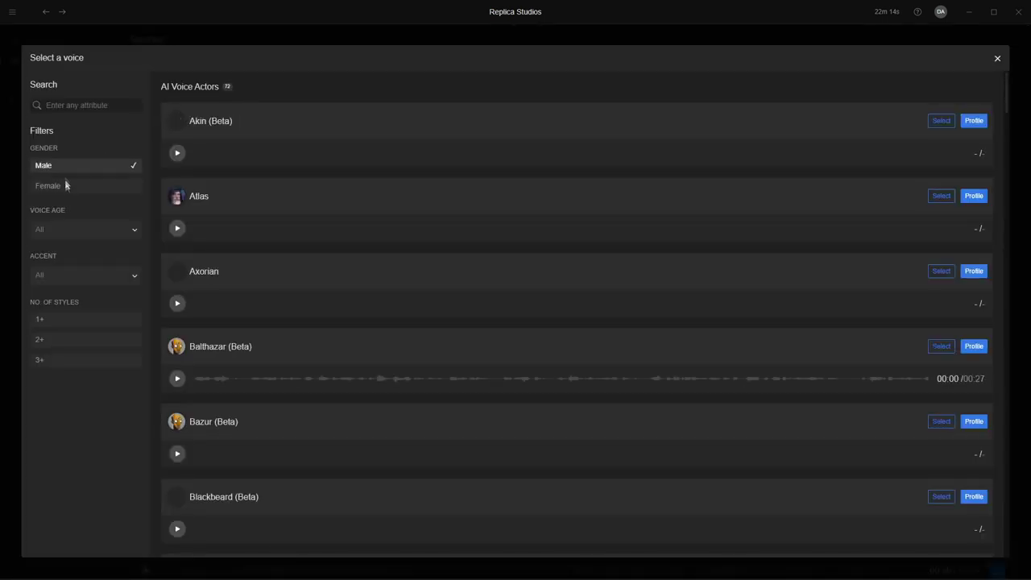
left_click(60, 232)
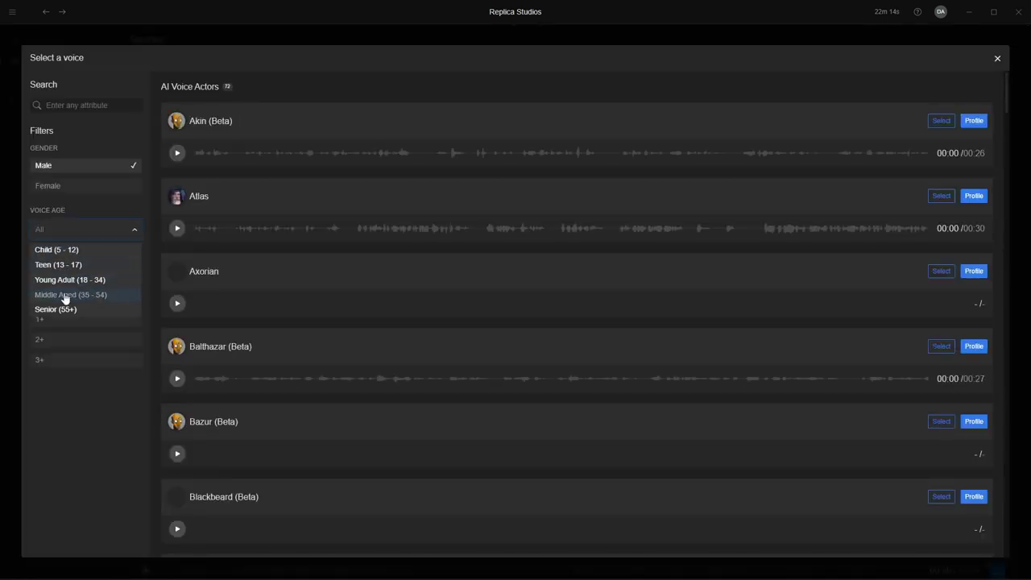
left_click(69, 280)
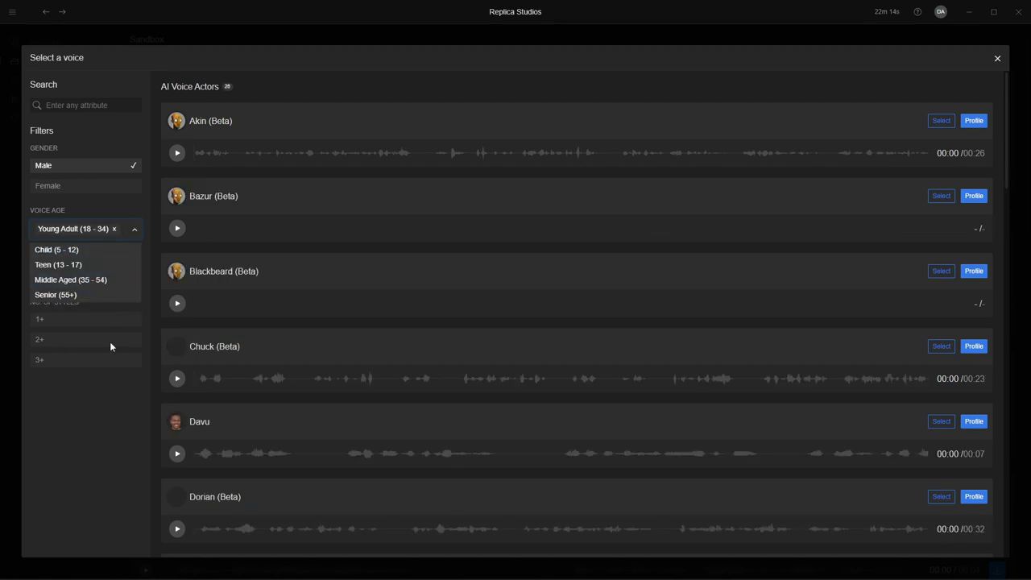
Add the South African, Scottish Edinburgh and West African accents to the filter, listen to Davu, and select that voice
left_click(111, 347)
left_click(75, 340)
left_click(75, 279)
scroll(75, 308, "down", 10)
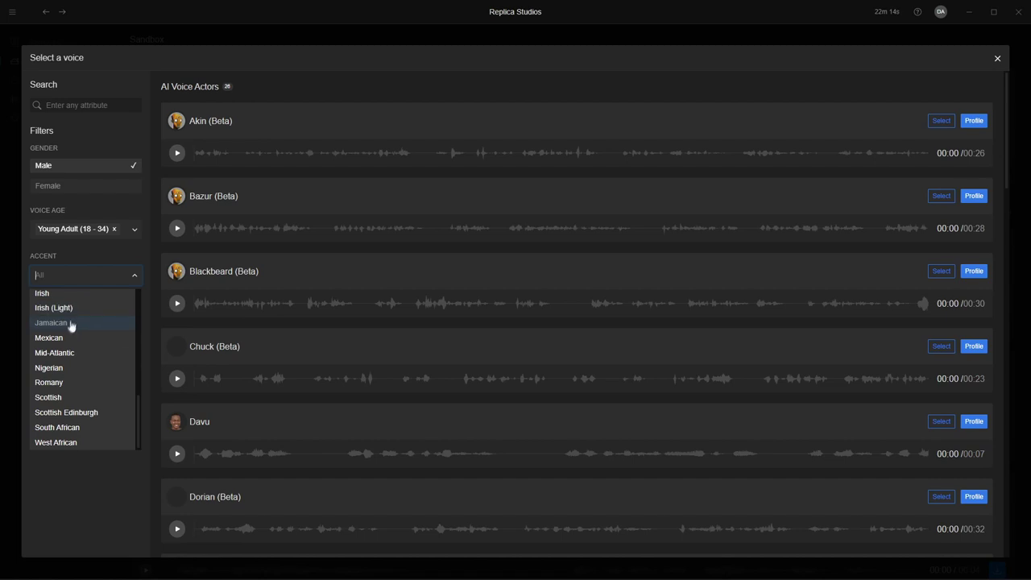
left_click(60, 427)
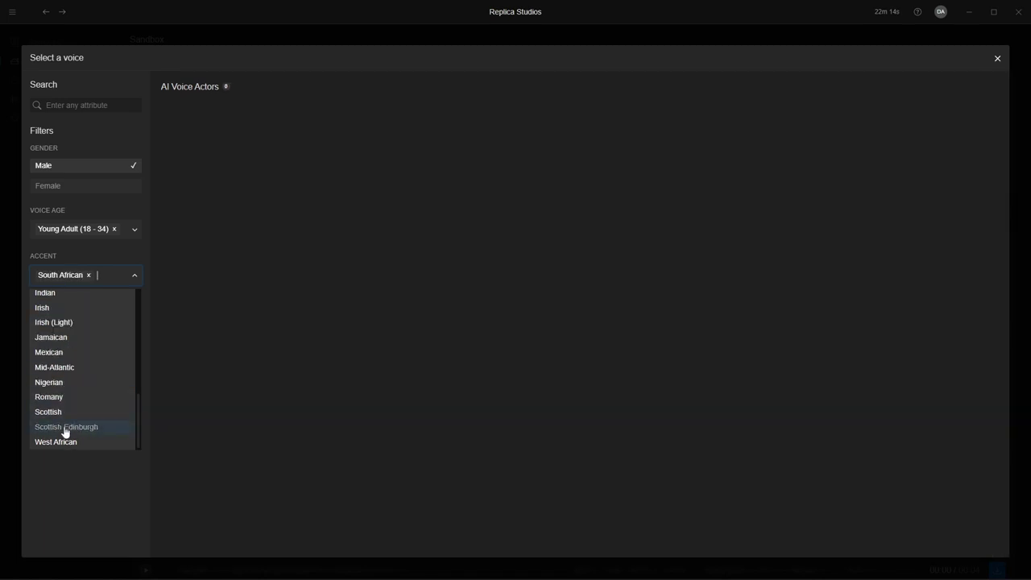
left_click(60, 429)
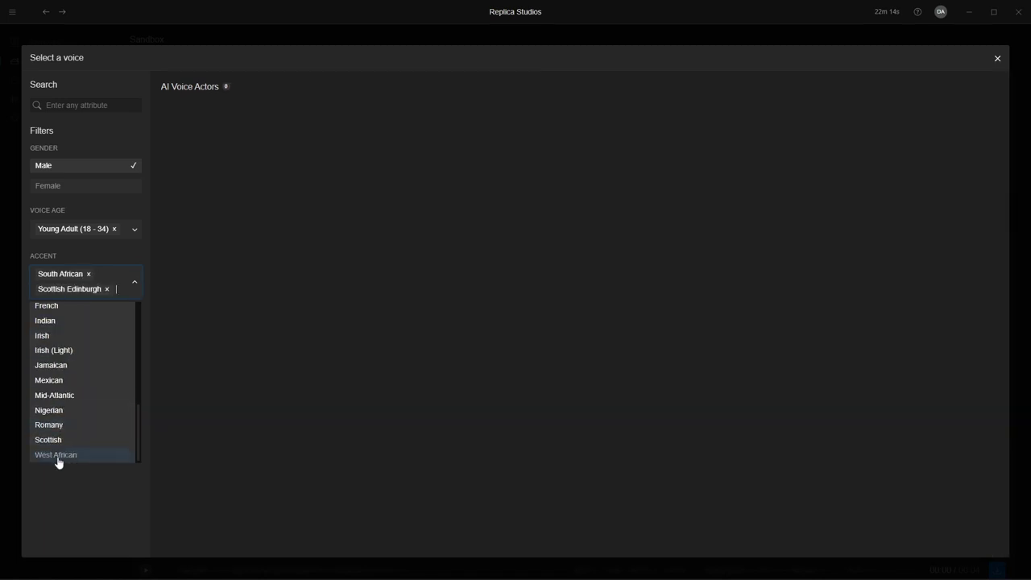
left_click(57, 456)
left_click(175, 153)
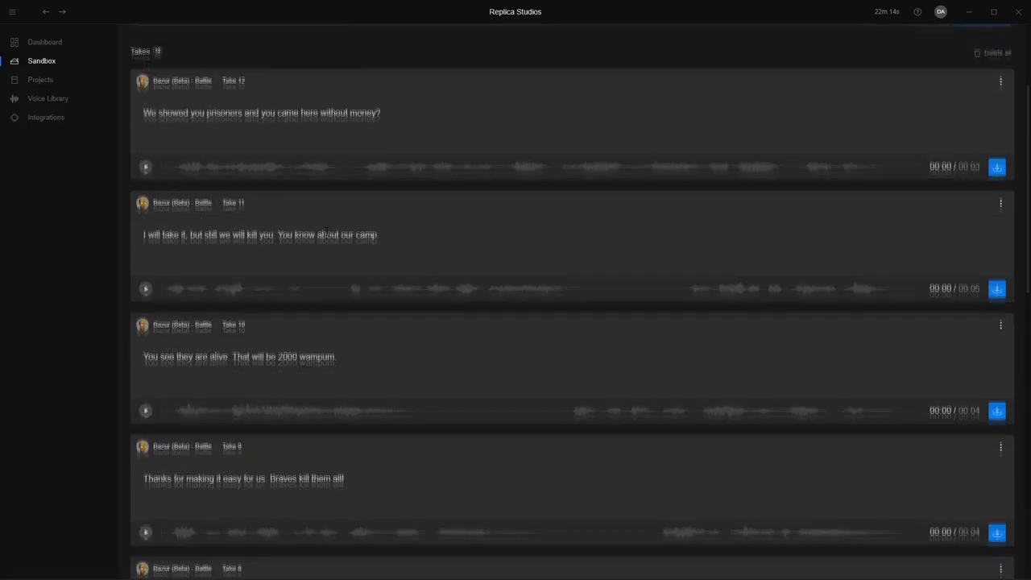
Replace the dialogue with the line copied from Take 9, "Thanks for making it easy for us. Braves kill them all!"
scroll(322, 368, "down", 1)
left_click_drag(353, 430, 125, 424)
key("ctrl+c")
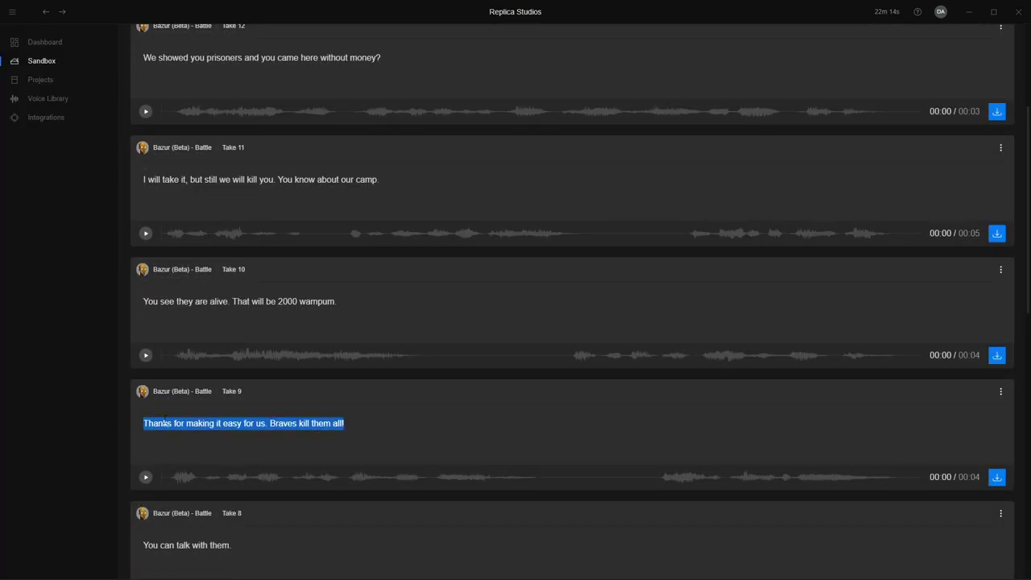
scroll(193, 233, "up", 3)
key("ctrl+a")
key("ctrl+v")
Check the style options available for Davu, and preview the line in the Default style
left_click(329, 171)
left_click(424, 129)
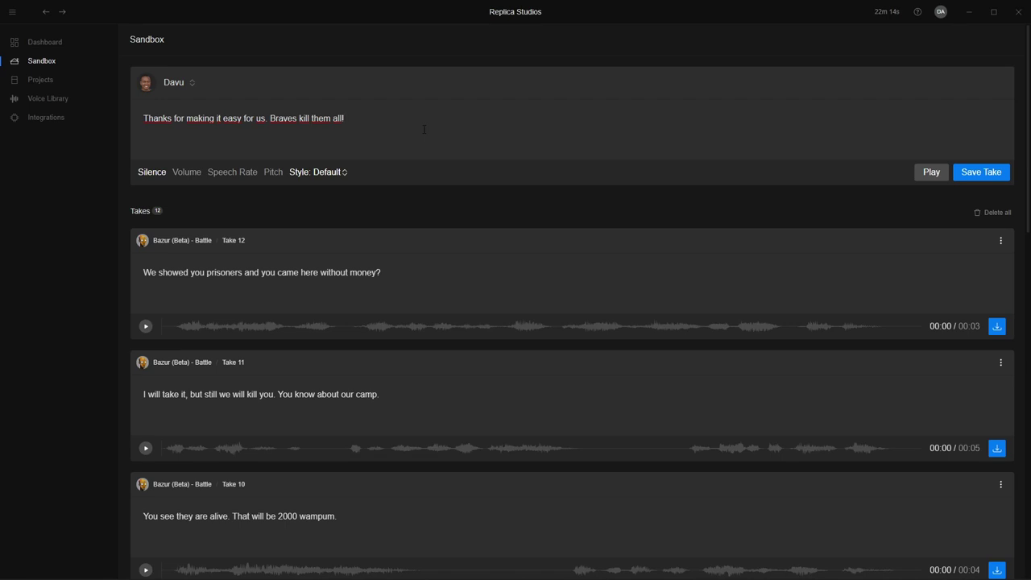
left_click(932, 178)
Reopen the voice selection, filter it to the Demon accent only, and select the Axorian voice
left_click(169, 89)
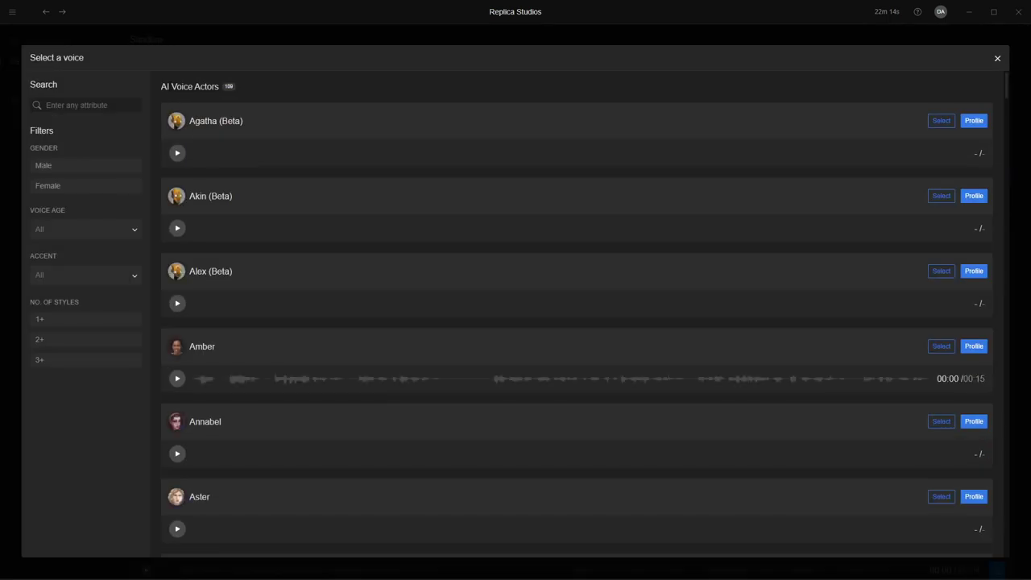
scroll(199, 138, "down", 7)
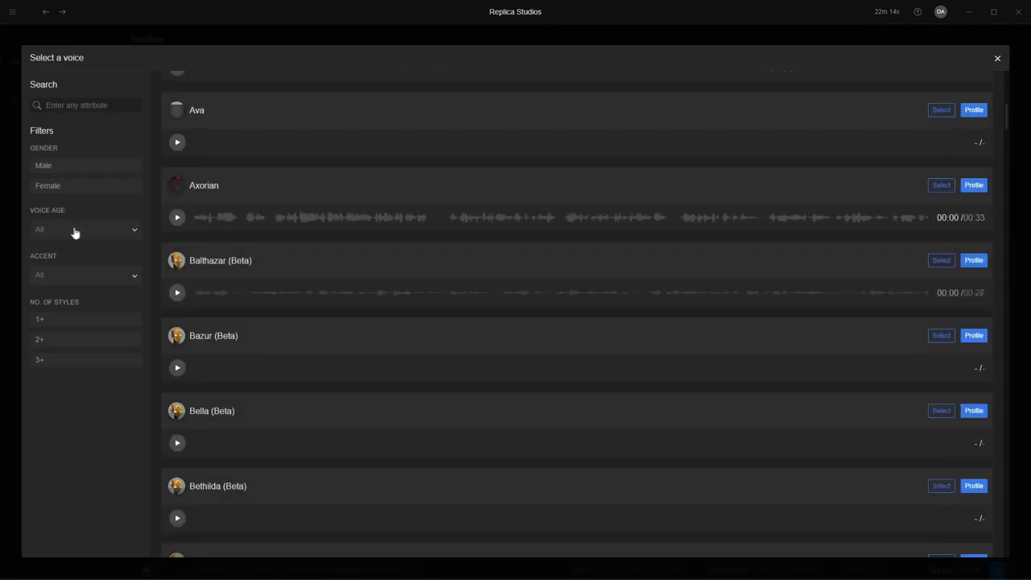
left_click(71, 279)
left_click(71, 309)
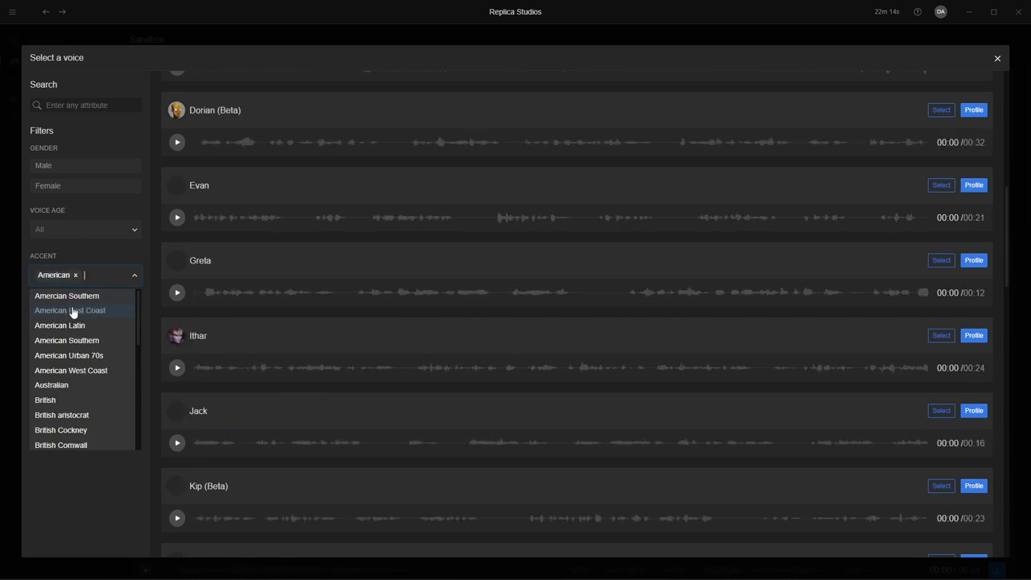
scroll(89, 306, "down", 5)
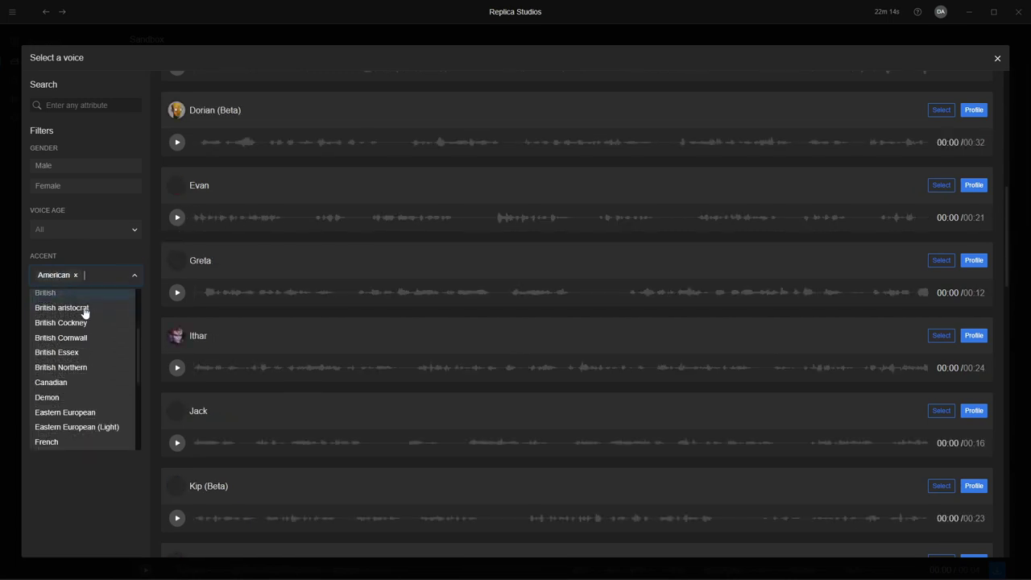
scroll(65, 330, "up", 3)
left_click(37, 344)
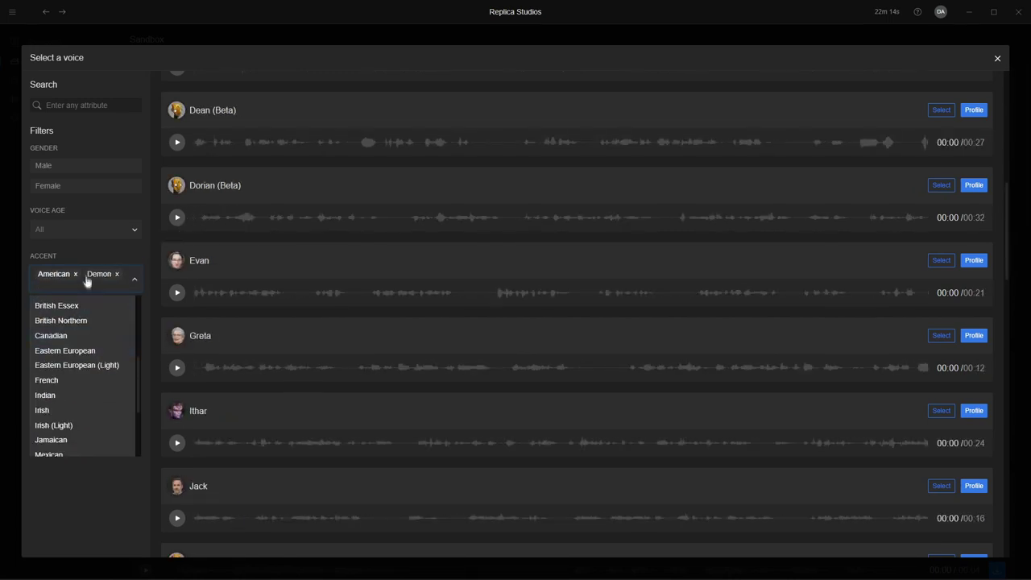
left_click(75, 274)
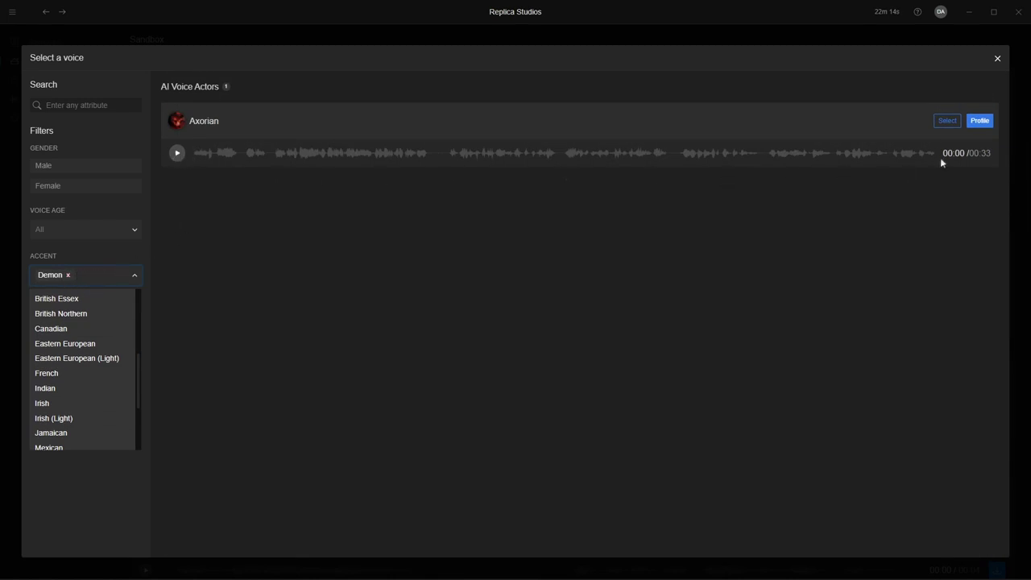
left_click(942, 122)
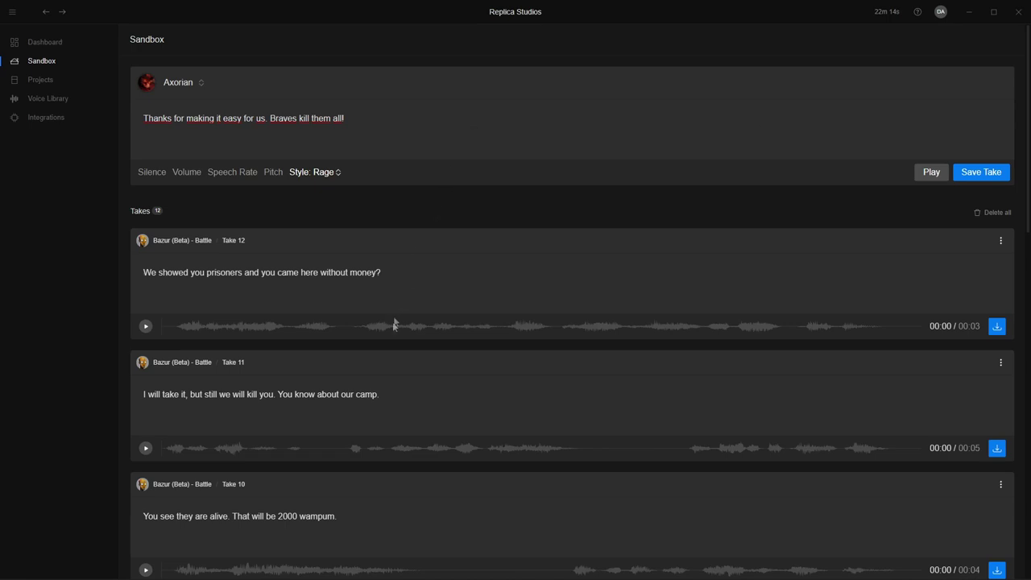
scroll(393, 329, "down", 3)
left_click_drag(361, 418, 133, 429)
scroll(204, 341, "up", 3)
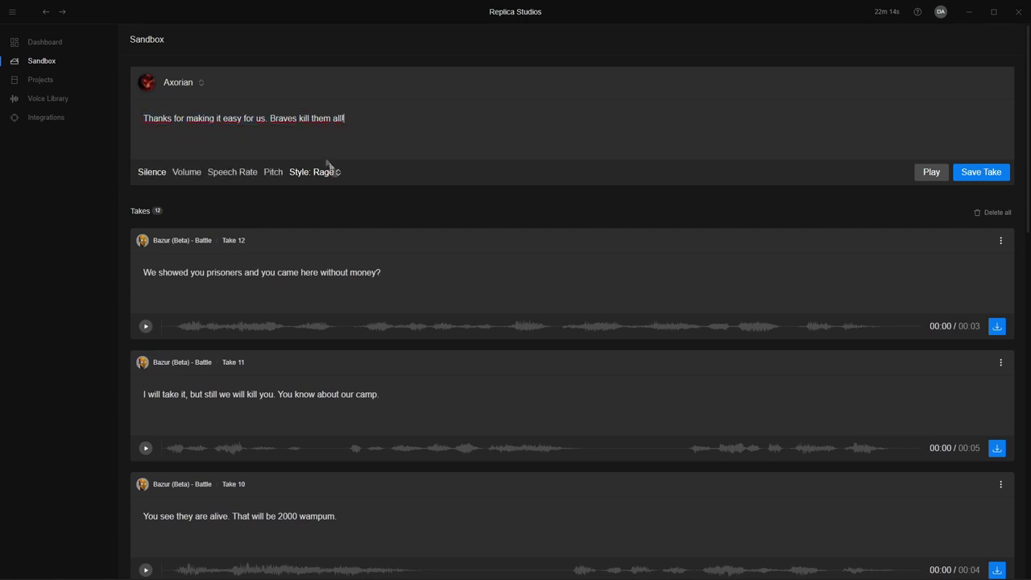
Check Axorian's style options, keep Rage, preview the line and save it as a take
left_click(336, 173)
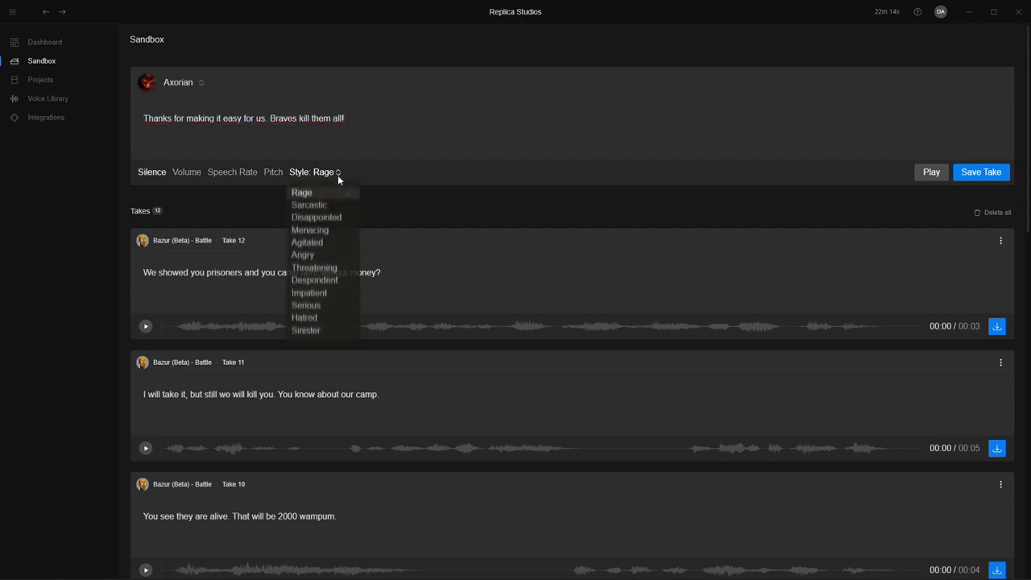
left_click(391, 135)
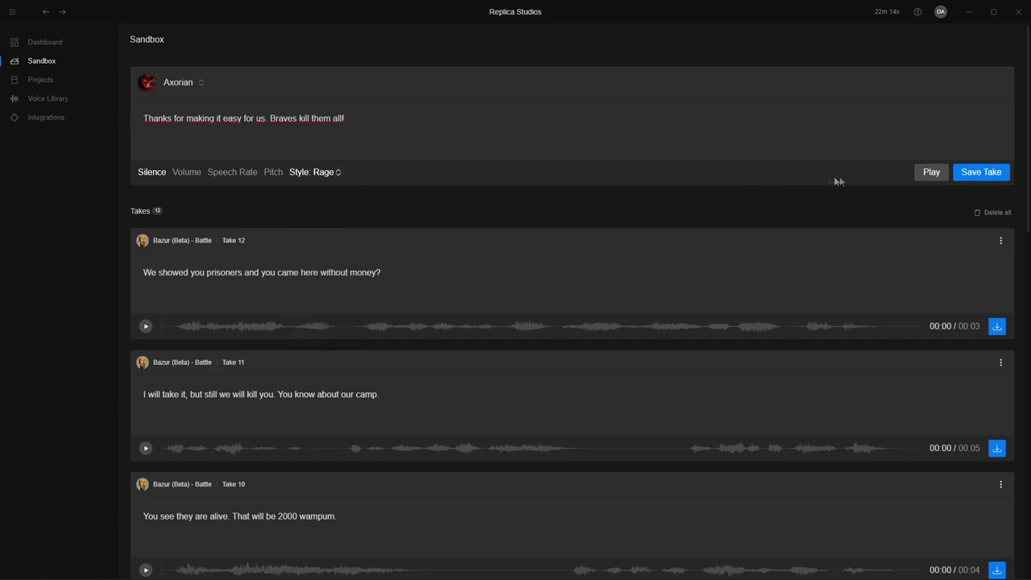
left_click(927, 176)
left_click(927, 180)
left_click(973, 172)
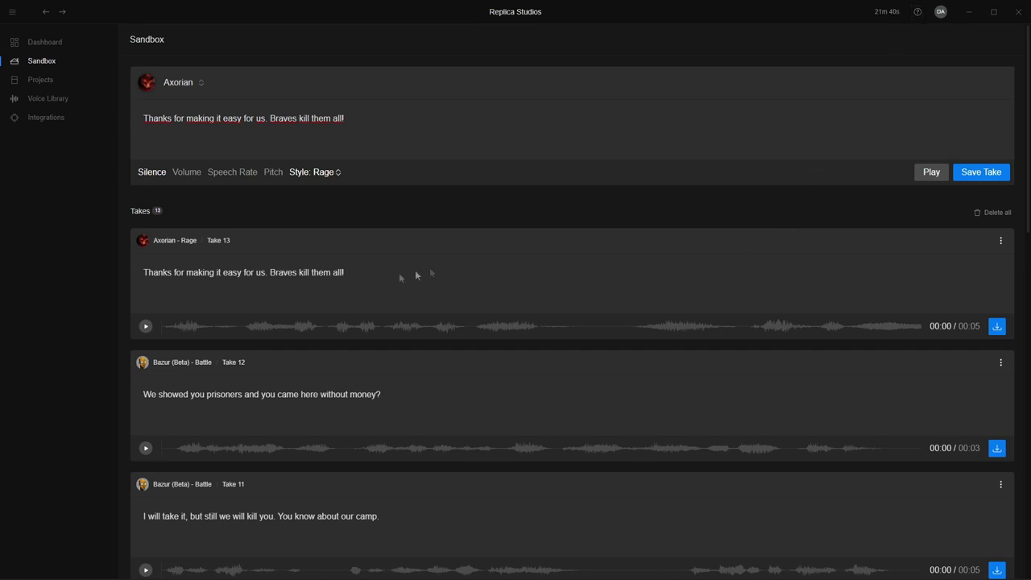
Open the download format options for the newly saved Axorian take
left_click(996, 328)
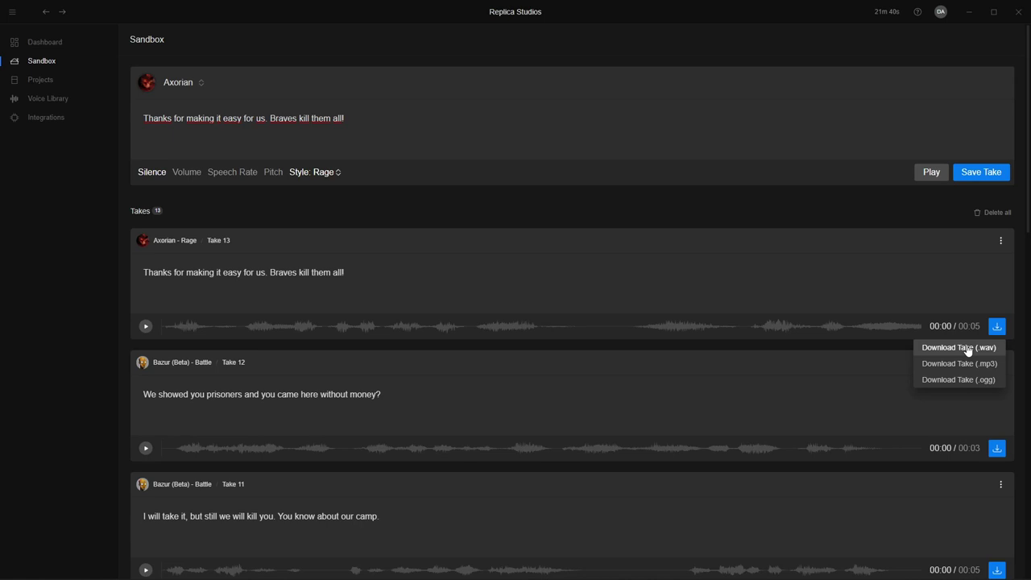